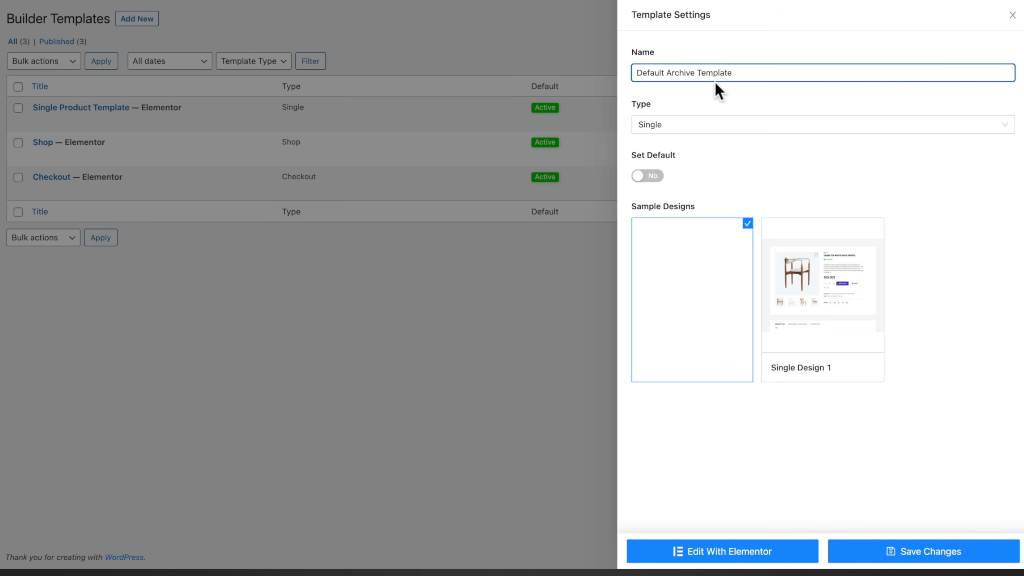
Step: Set the Default Archive Template's type to Archive, make it the default template and save it
{"action": "left_click", "coordinate": [685, 121]}
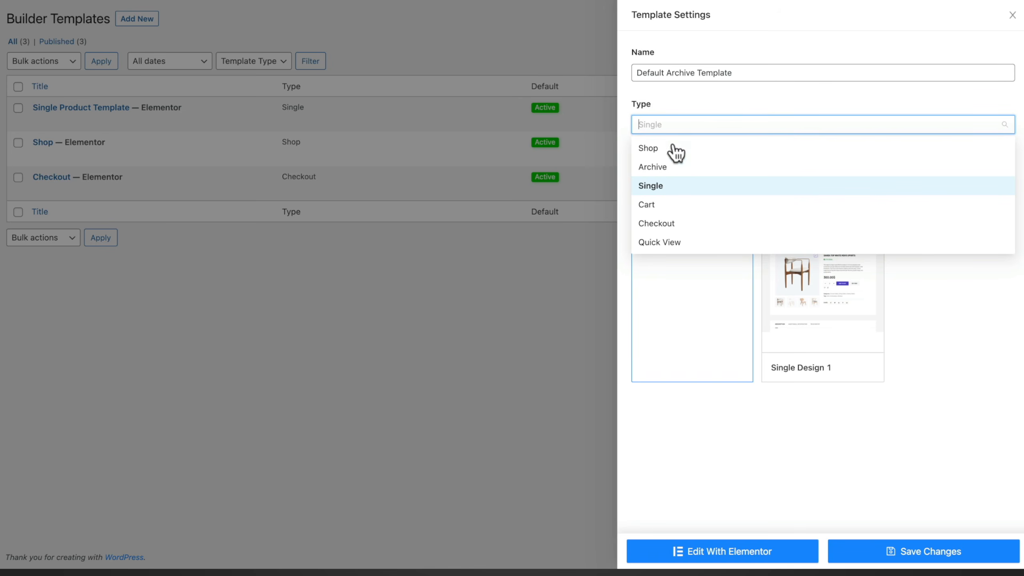
{"action": "left_click", "coordinate": [668, 167]}
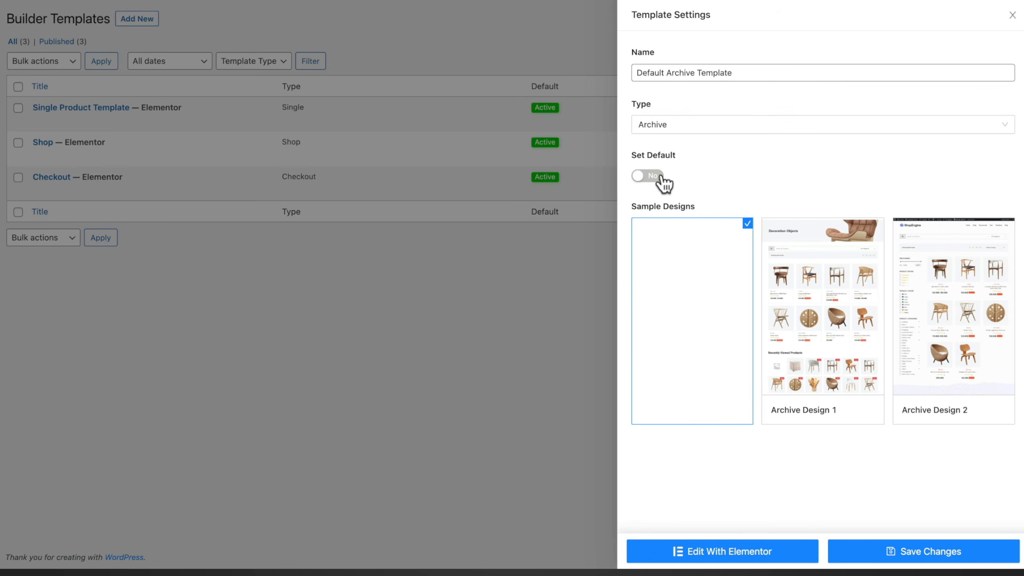
{"action": "mouse_move", "coordinate": [795, 306]}
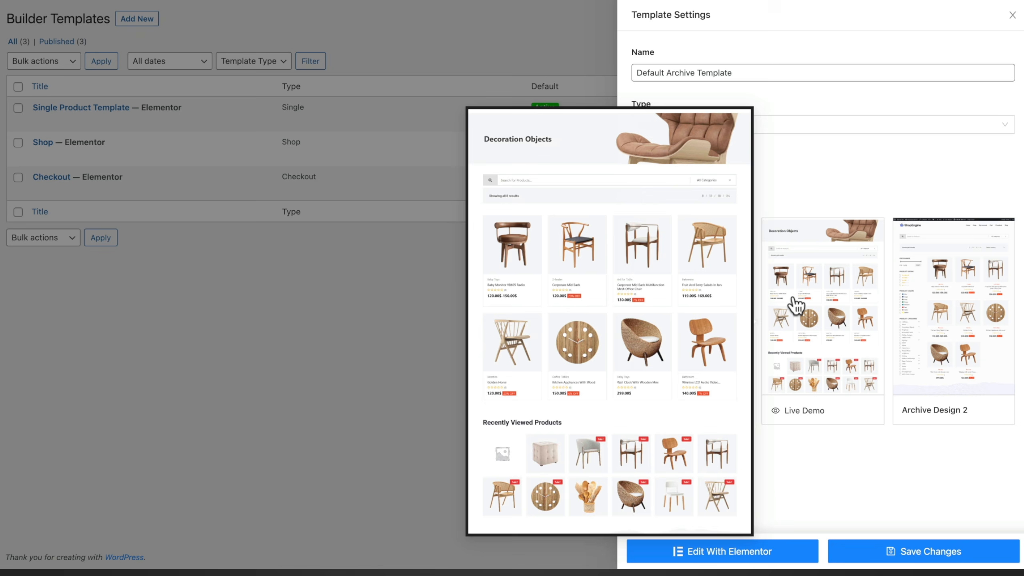
{"action": "mouse_move", "coordinate": [933, 310]}
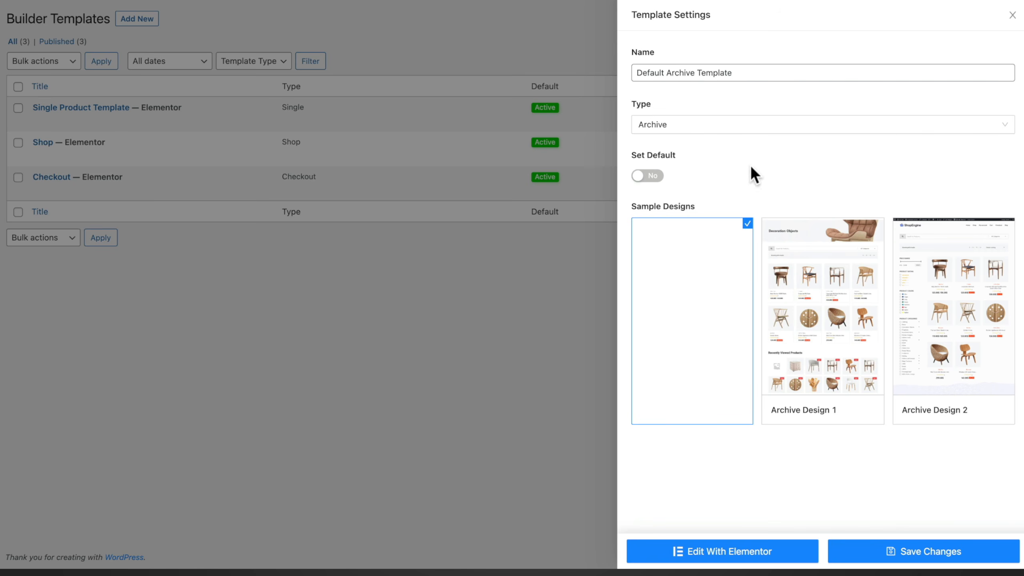
{"action": "left_click", "coordinate": [659, 175]}
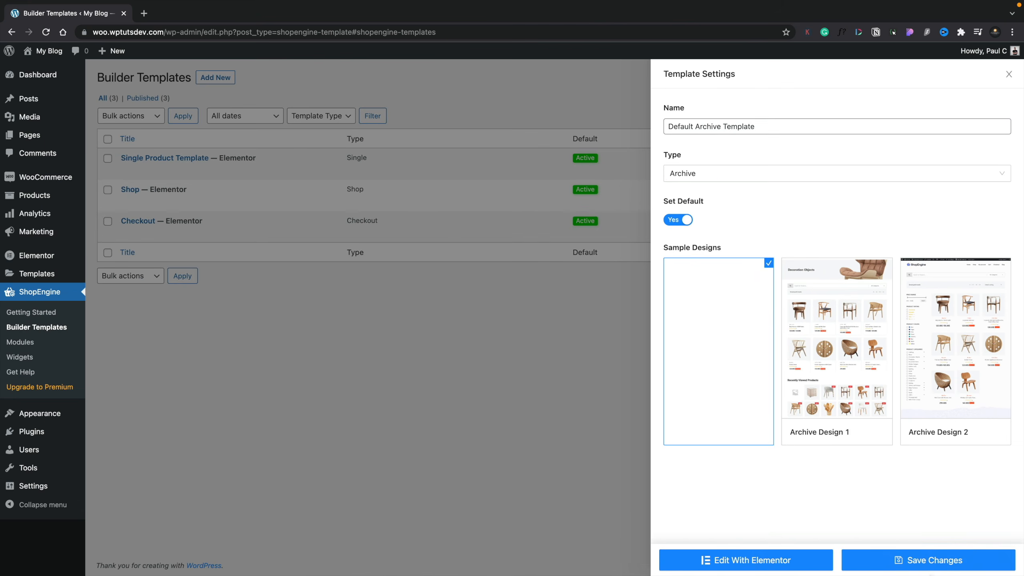
{"action": "left_click", "coordinate": [904, 563]}
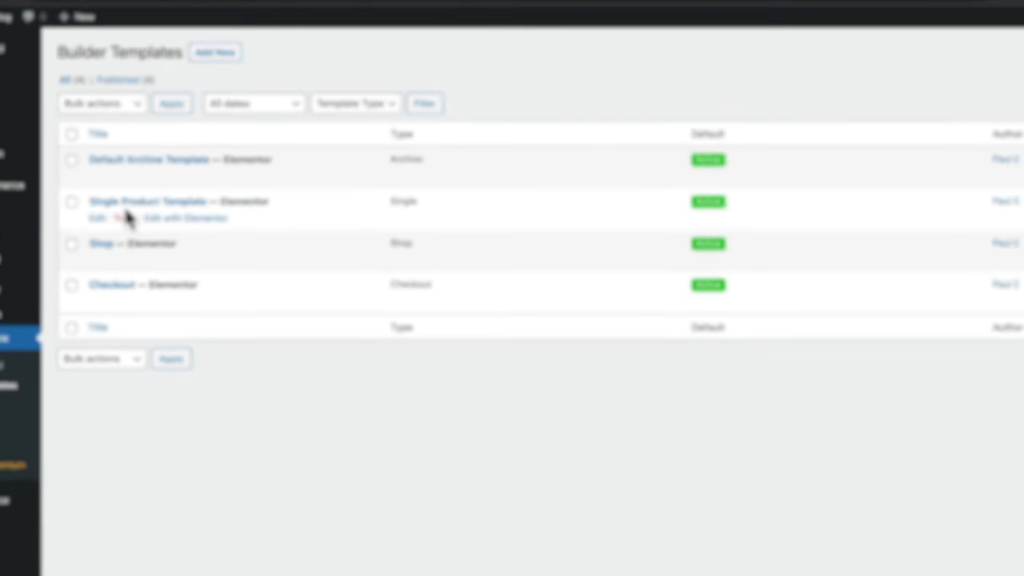
Step: Open the Default Archive Template in the Elementor editor and add a Product List widget to the empty section
{"action": "mouse_move", "coordinate": [182, 172]}
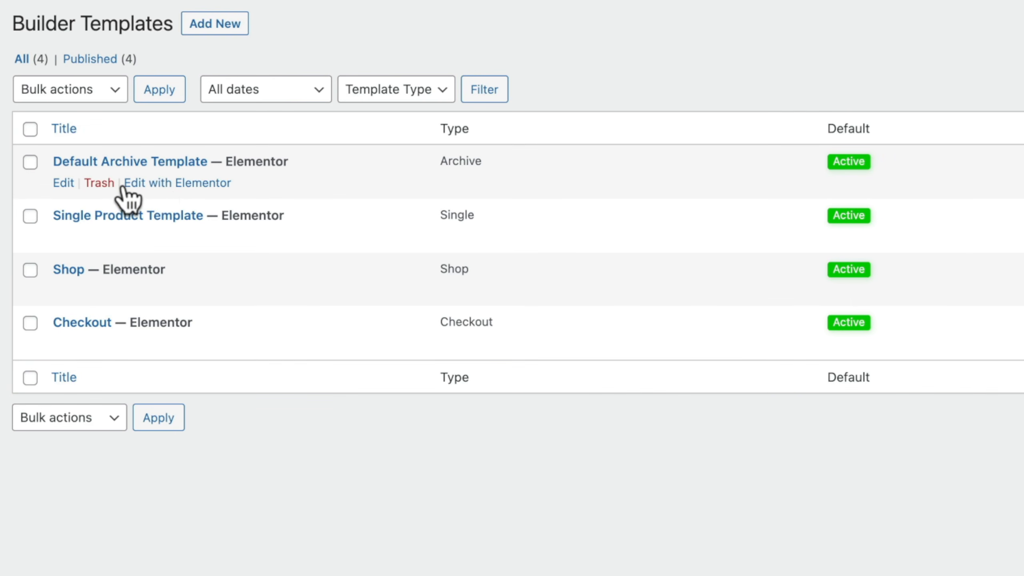
{"action": "left_click", "coordinate": [161, 184]}
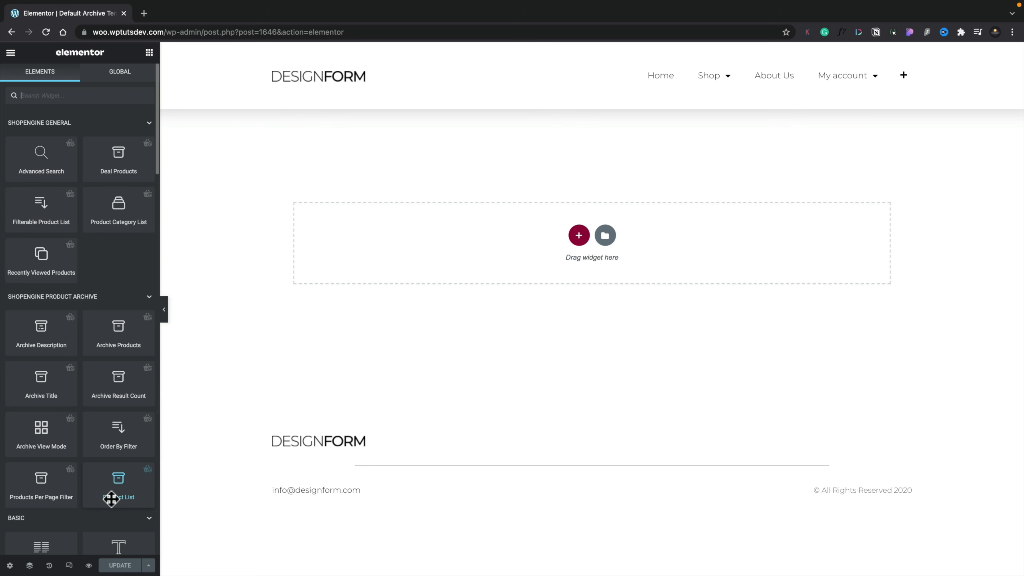
{"action": "left_click_drag", "start_coordinate": [112, 488], "coordinate": [454, 272]}
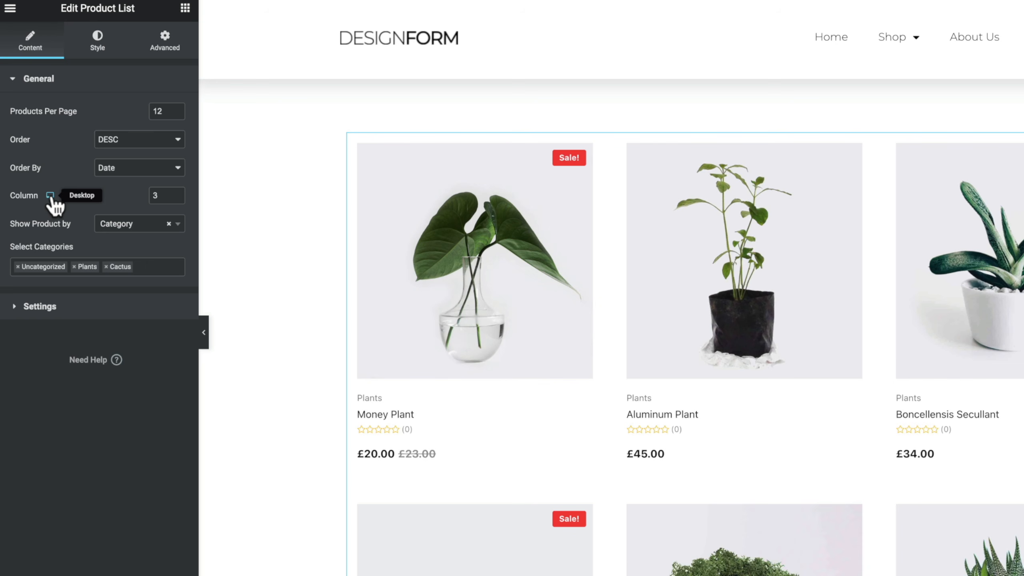
Step: Look over the product list's general options and set its sale badge position to left
{"action": "left_click", "coordinate": [134, 227]}
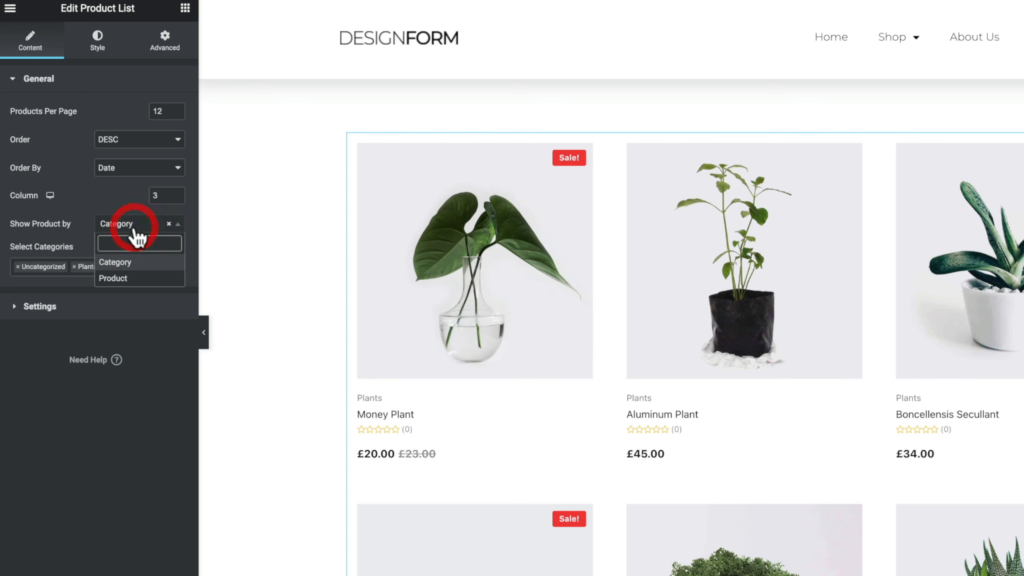
{"action": "left_click", "coordinate": [84, 420]}
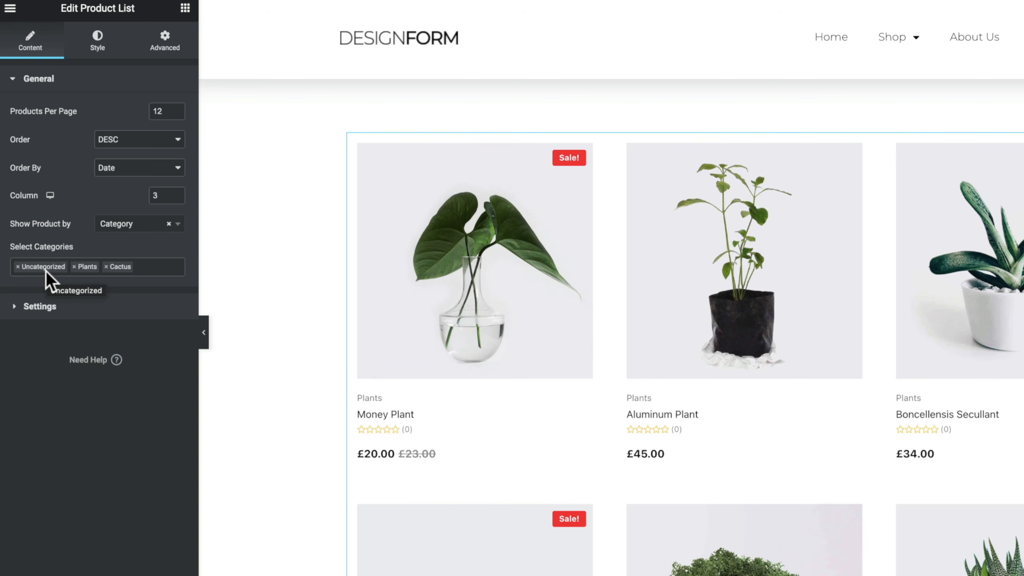
{"action": "left_click", "coordinate": [38, 306]}
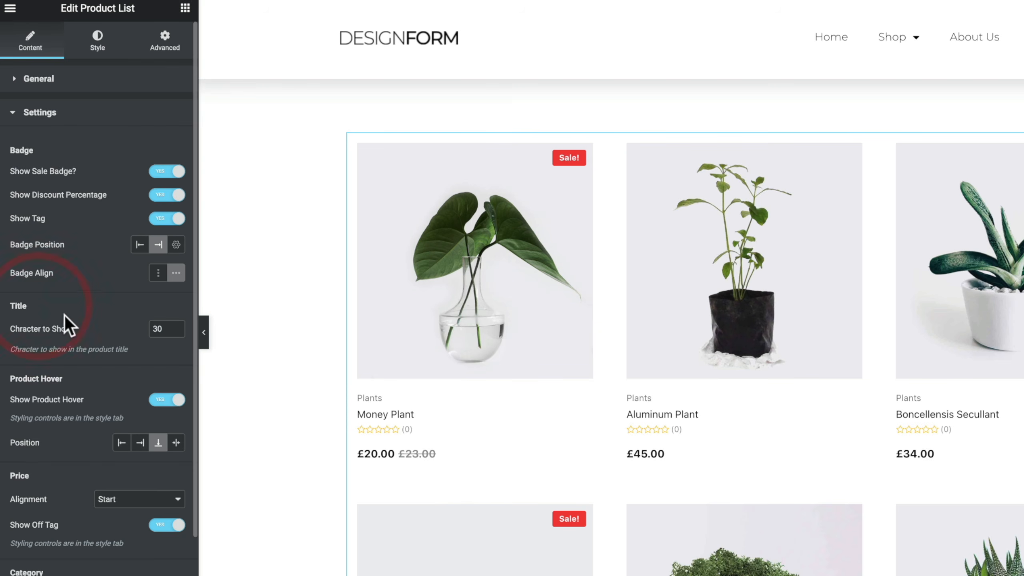
{"action": "scroll", "coordinate": [67, 318], "scroll_direction": "down", "scroll_amount": 1}
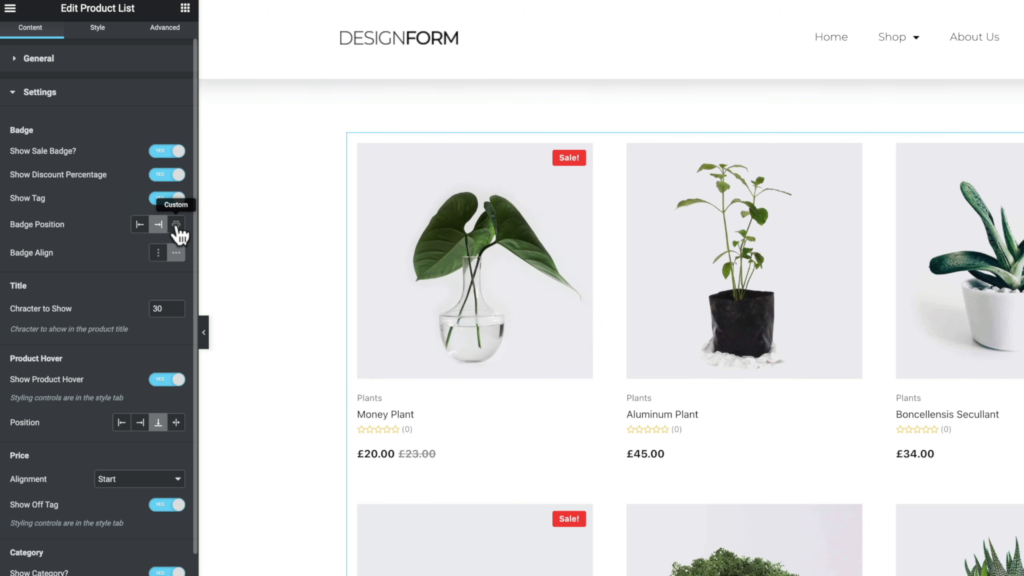
{"action": "left_click", "coordinate": [145, 225]}
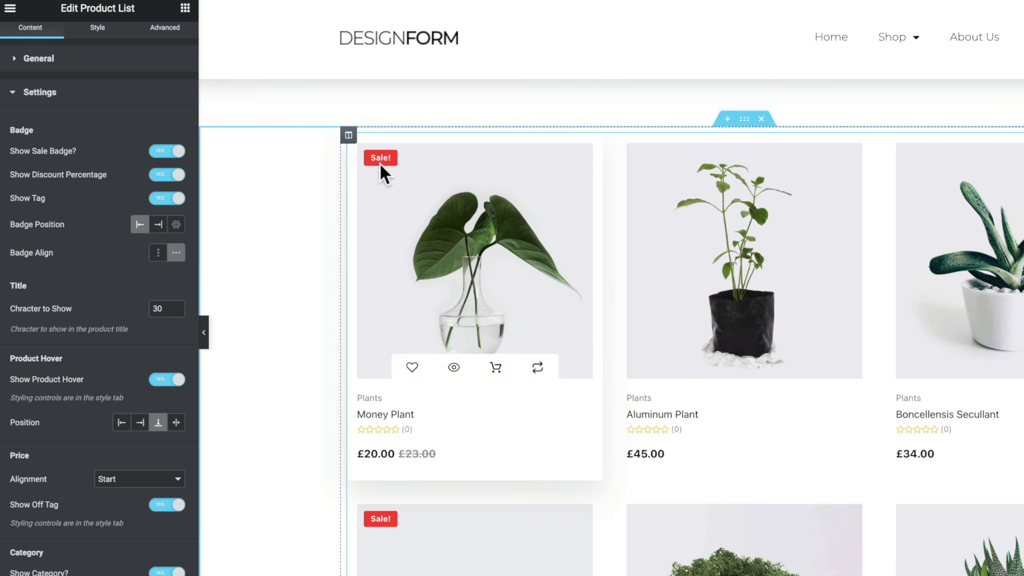
Step: Try a custom sale badge position with an X axis value of 81, and return the badge position to left
{"action": "left_click", "coordinate": [176, 225]}
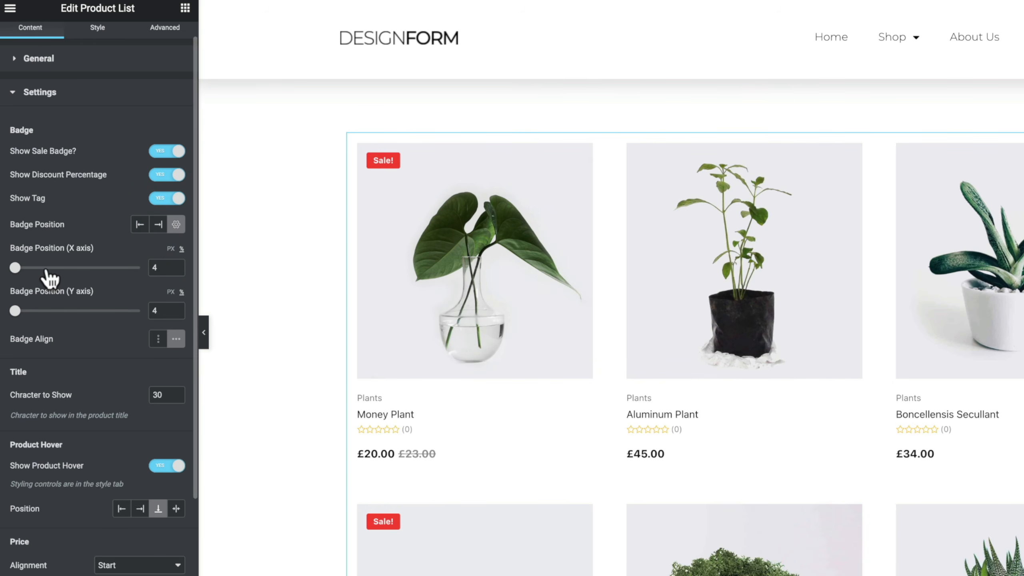
{"action": "left_click_drag", "start_coordinate": [16, 269], "coordinate": [119, 280]}
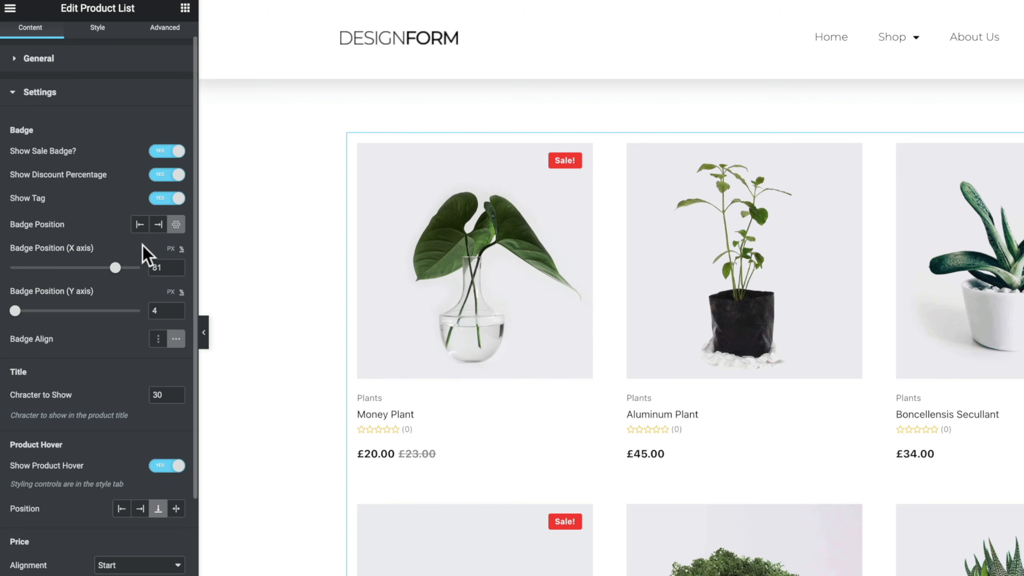
{"action": "left_click", "coordinate": [139, 226]}
Step: Set the product list's badge background to the global green Saved Color #4 (#75C32C)
{"action": "scroll", "coordinate": [112, 323], "scroll_direction": "down", "scroll_amount": 3}
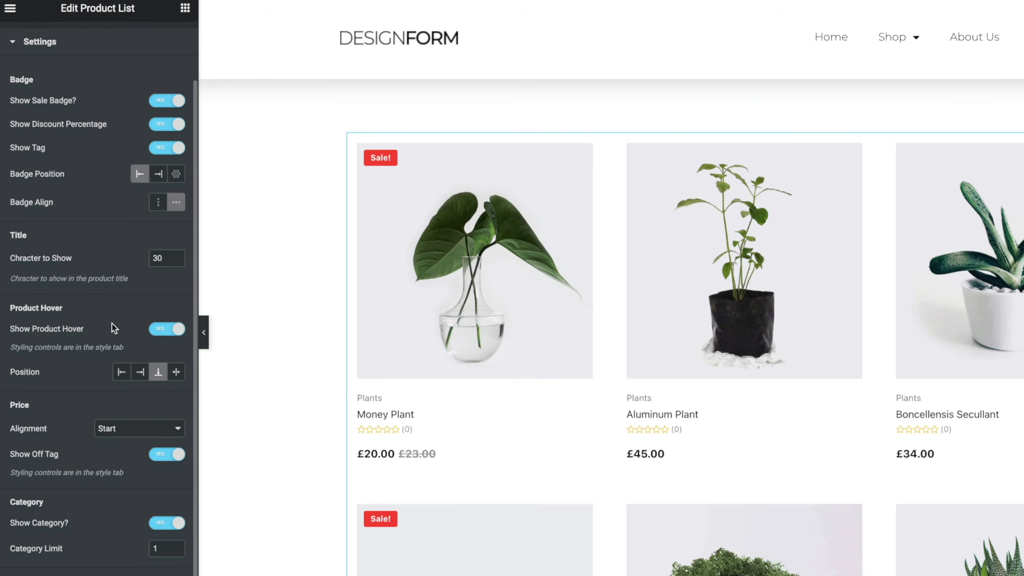
{"action": "scroll", "coordinate": [113, 325], "scroll_direction": "down", "scroll_amount": 2}
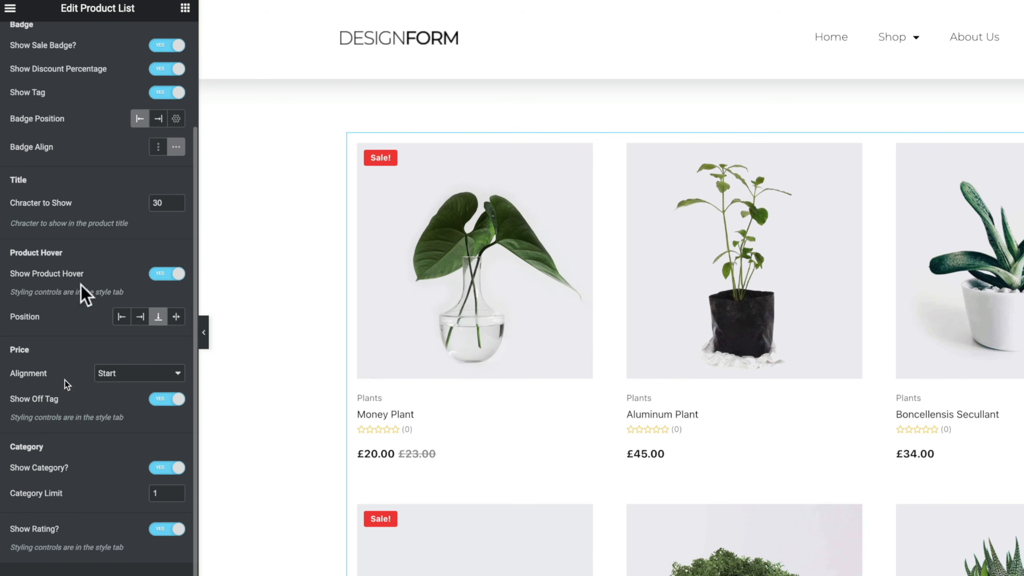
{"action": "scroll", "coordinate": [100, 149], "scroll_direction": "up", "scroll_amount": 1}
{"action": "scroll", "coordinate": [100, 148], "scroll_direction": "up", "scroll_amount": 3}
{"action": "left_click", "coordinate": [102, 40]}
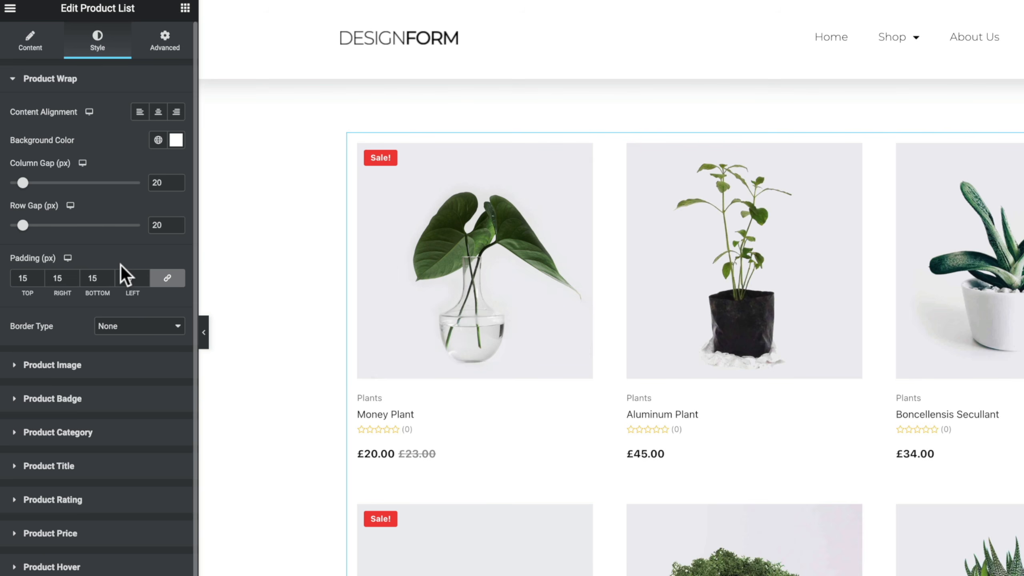
{"action": "left_click", "coordinate": [75, 403]}
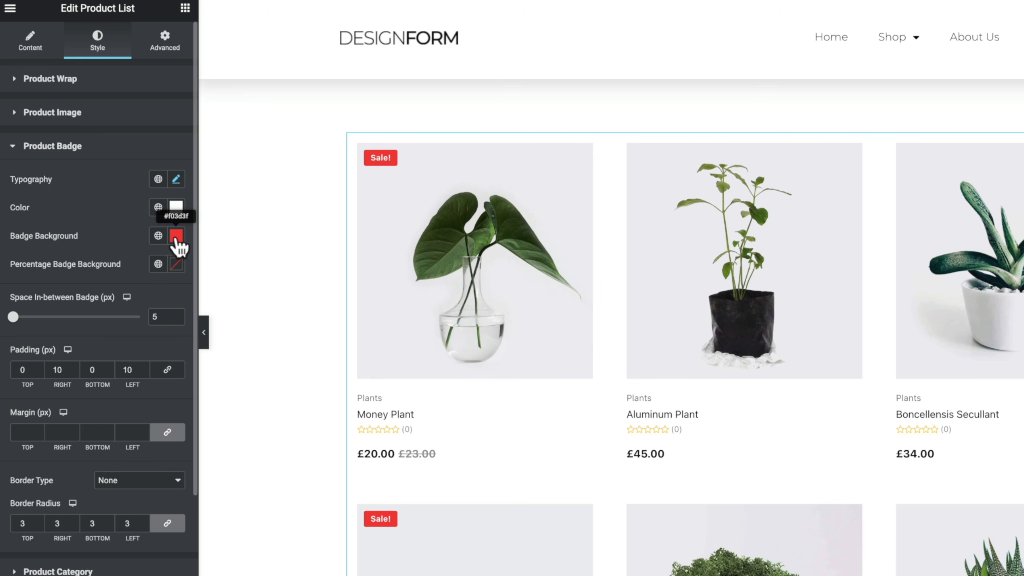
{"action": "left_click", "coordinate": [158, 236]}
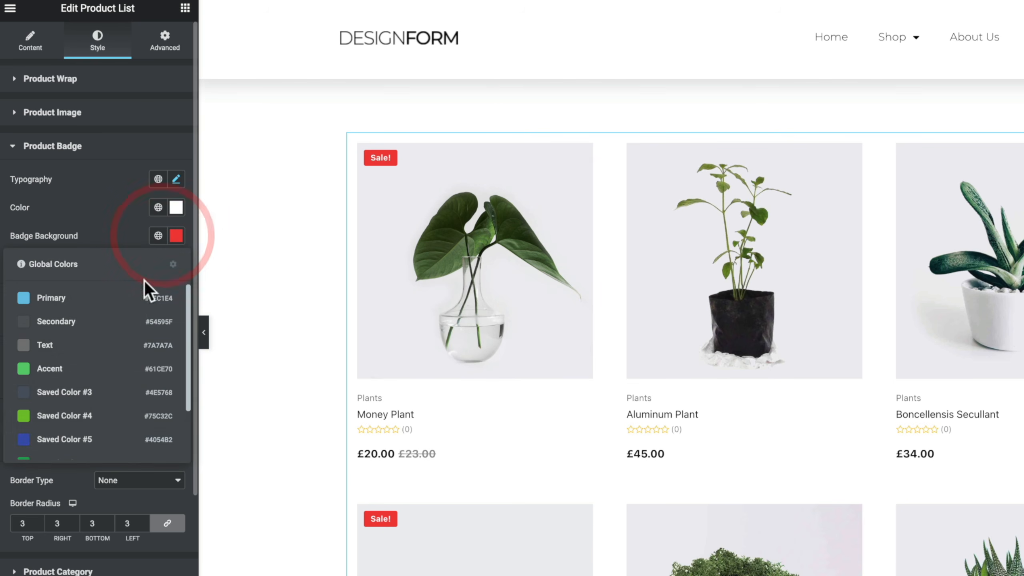
{"action": "left_click", "coordinate": [73, 411]}
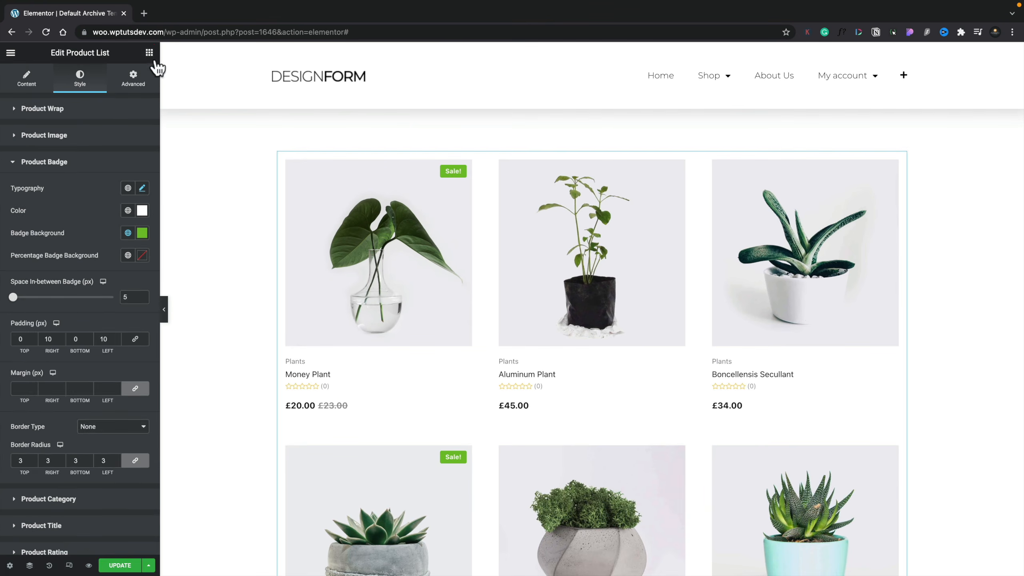
Step: Add an Archive Title widget above the product list and update the template
{"action": "left_click", "coordinate": [149, 52]}
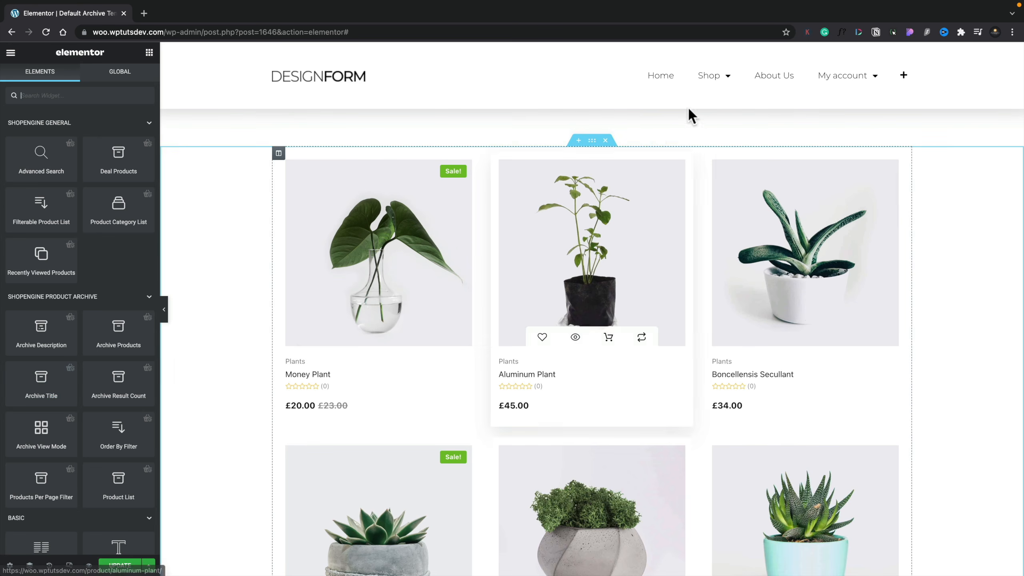
{"action": "mouse_move", "coordinate": [725, 81]}
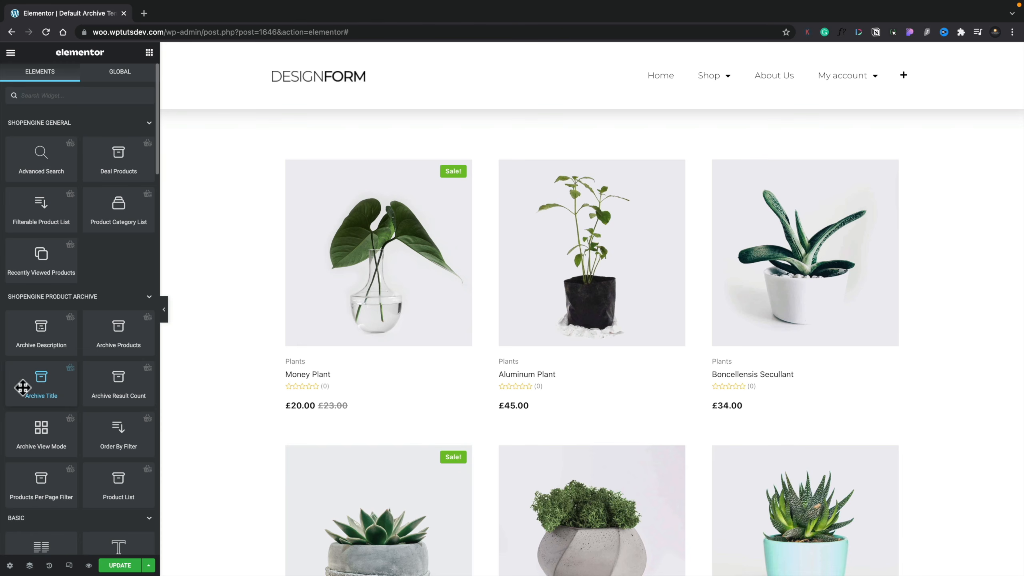
{"action": "left_click_drag", "start_coordinate": [23, 387], "coordinate": [309, 162]}
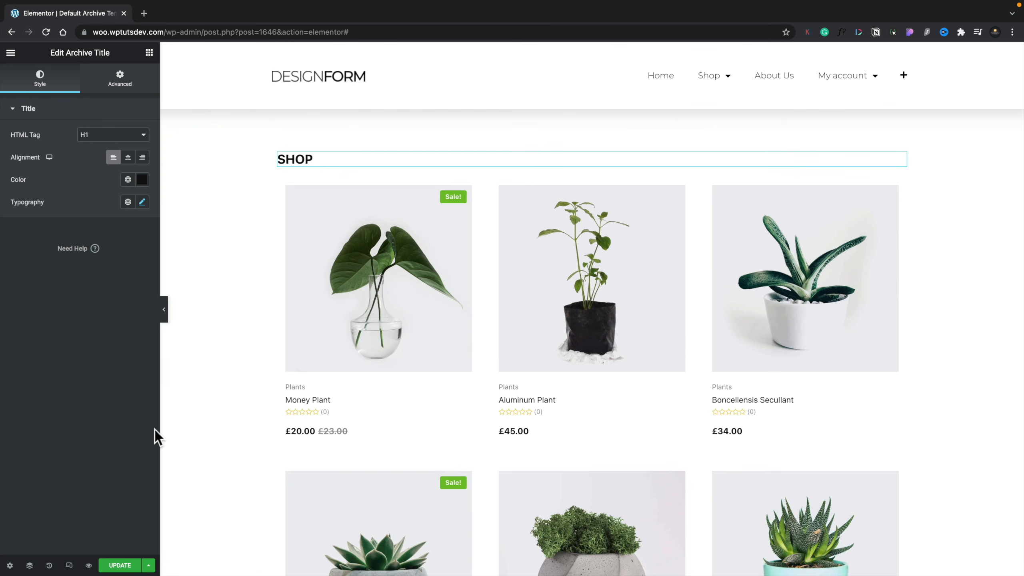
{"action": "left_click", "coordinate": [121, 565]}
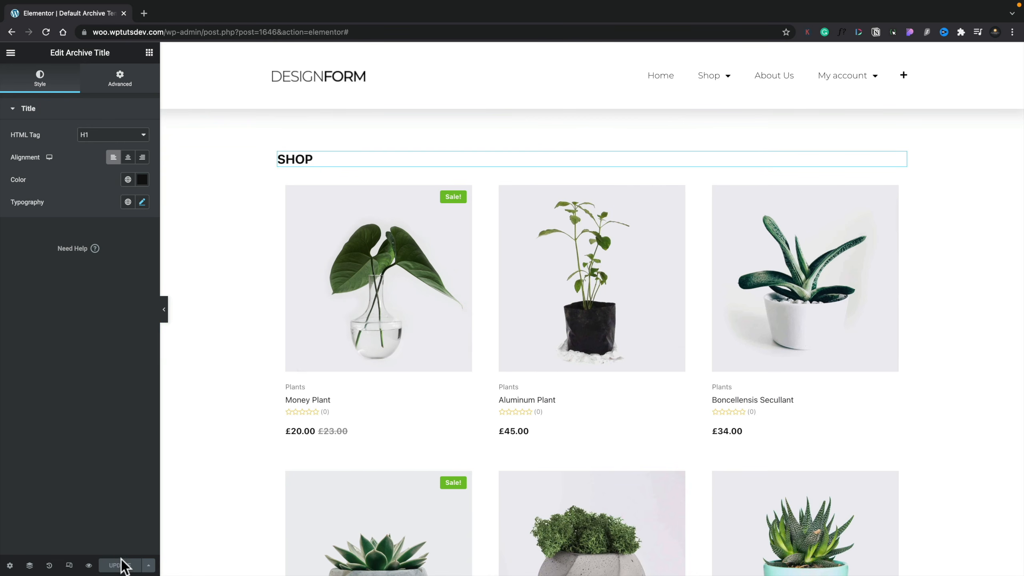
Step: Preview the shop page, check the archive title and products on the Cactus and Plants category pages, and close the preview
{"action": "left_click", "coordinate": [88, 565]}
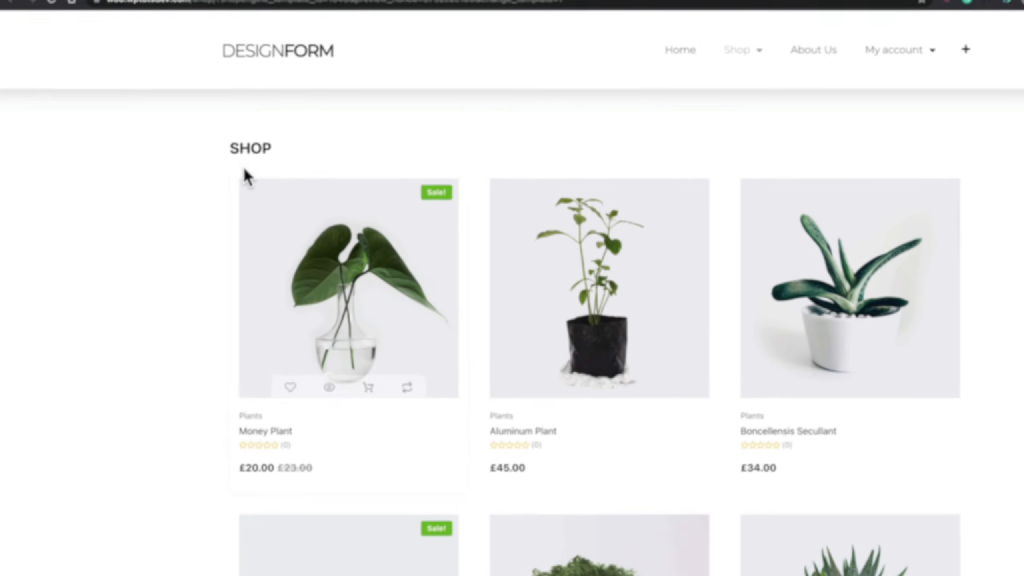
{"action": "mouse_move", "coordinate": [759, 50]}
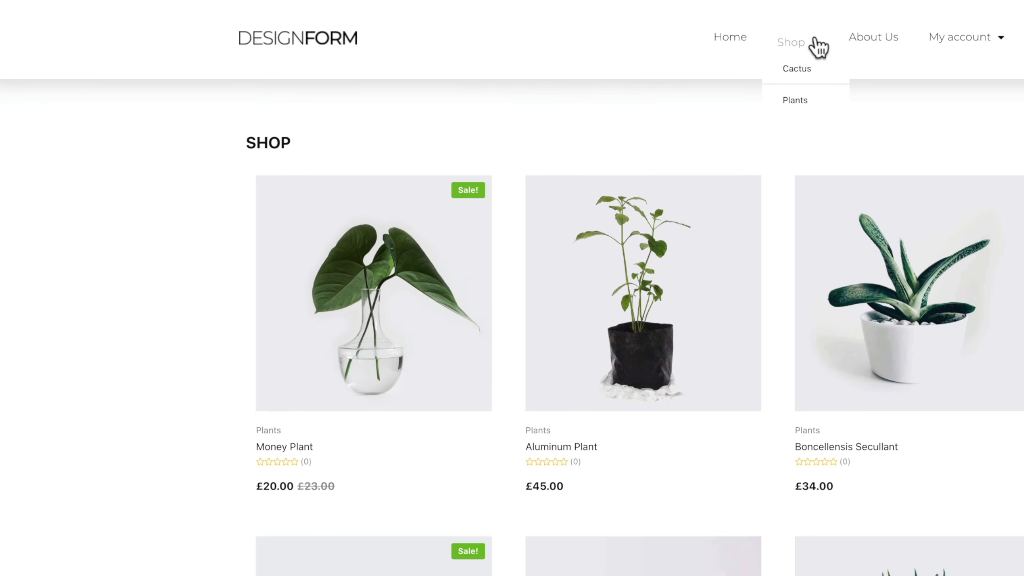
{"action": "left_click", "coordinate": [808, 70]}
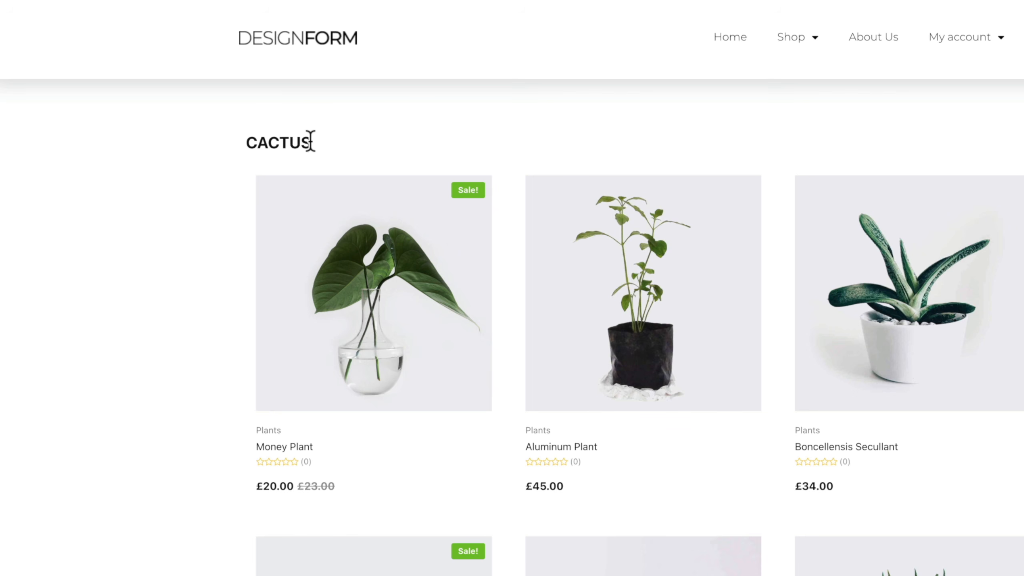
{"action": "mouse_move", "coordinate": [802, 41]}
{"action": "left_click", "coordinate": [796, 100]}
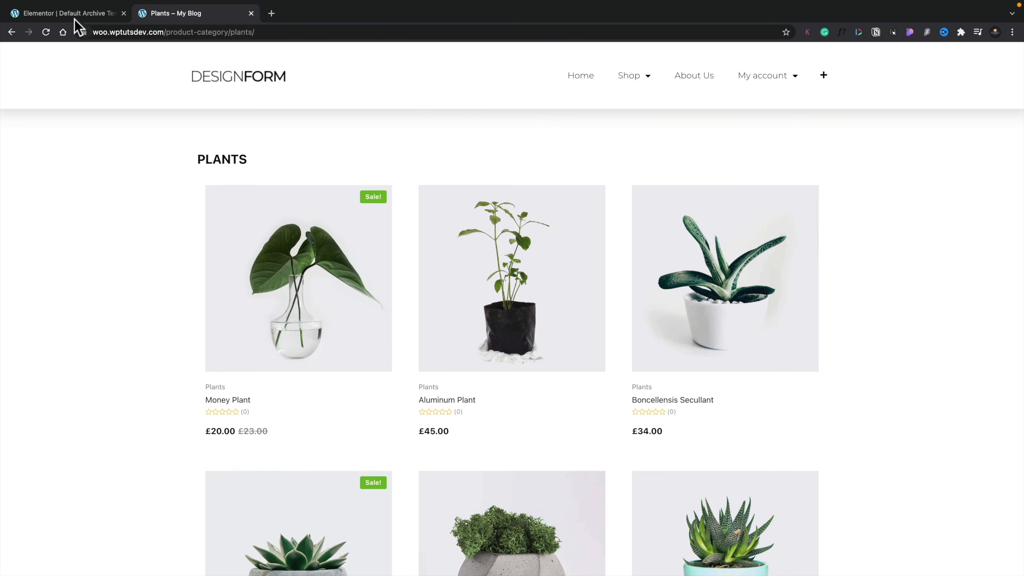
{"action": "key", "text": "ctrl+w"}
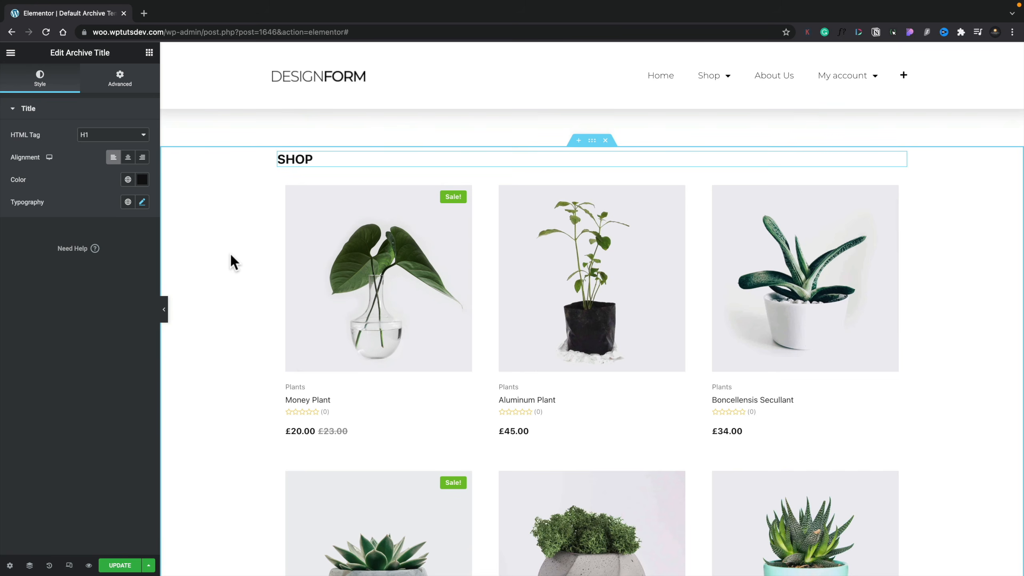
Step: Replace the Product List widget with an Archive Products widget below the archive title
{"action": "left_click", "coordinate": [899, 183]}
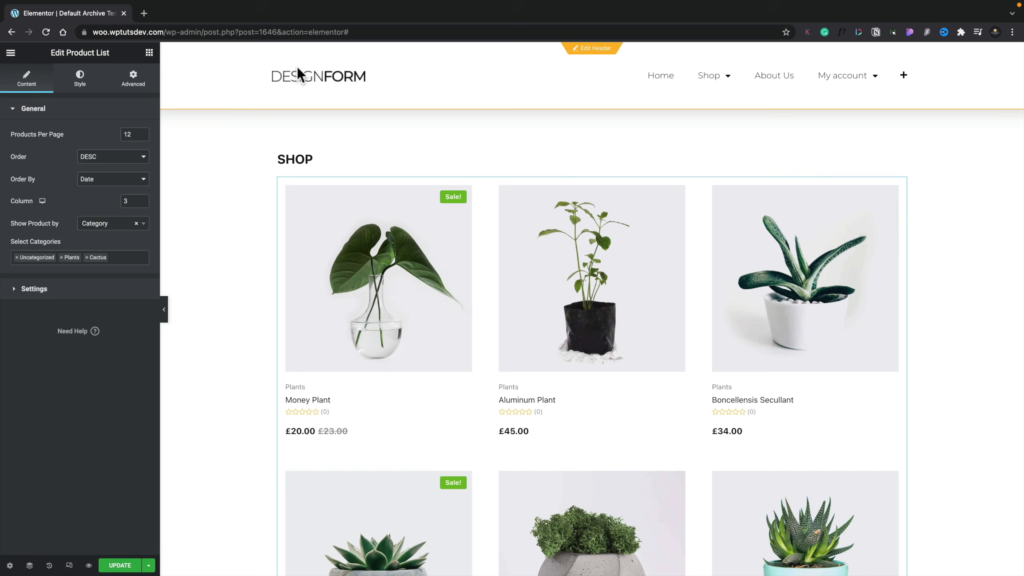
{"action": "left_click", "coordinate": [149, 52]}
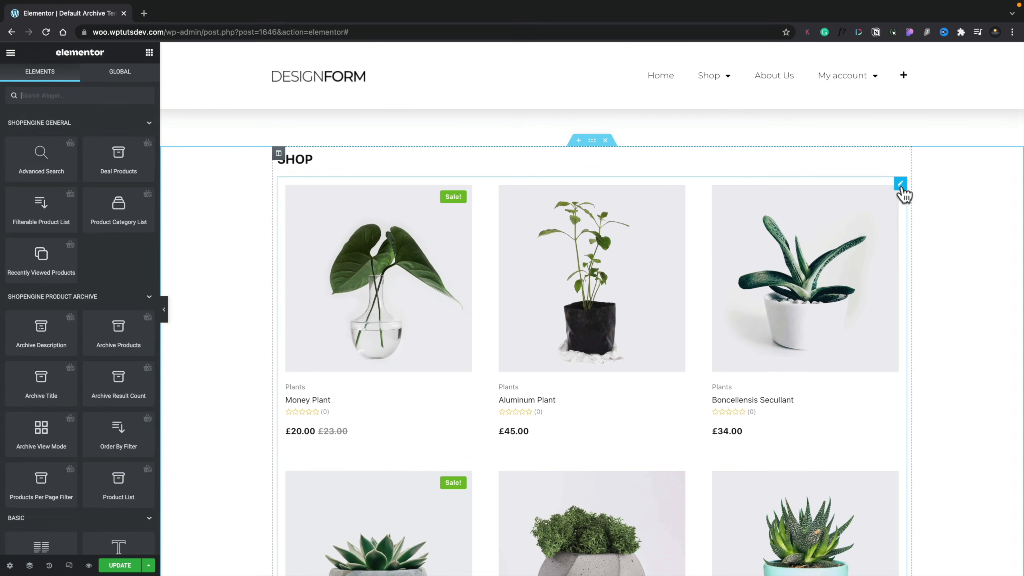
{"action": "left_click", "coordinate": [901, 185]}
{"action": "right_click", "coordinate": [901, 186]}
{"action": "left_click", "coordinate": [926, 336]}
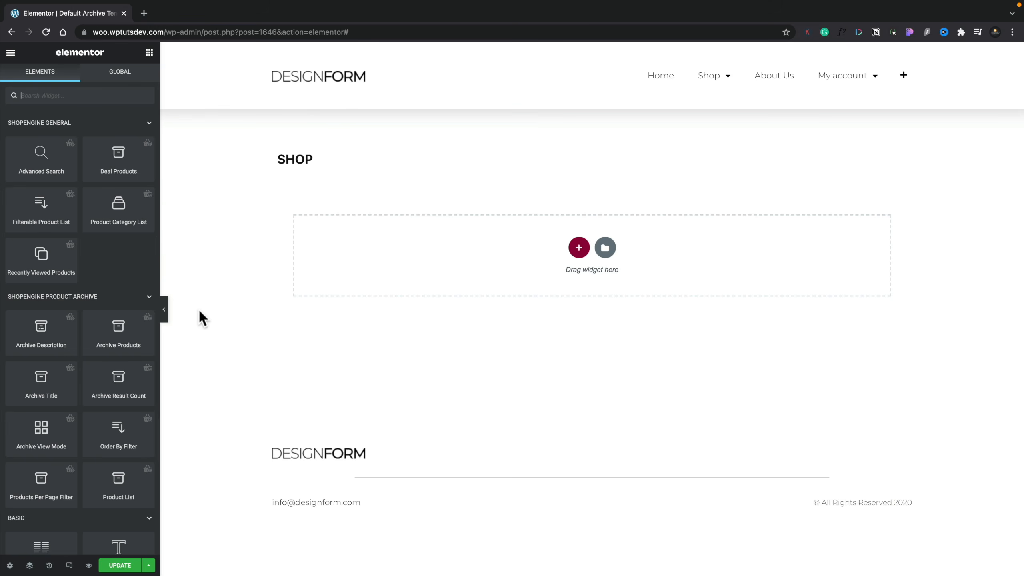
{"action": "left_click_drag", "start_coordinate": [126, 331], "coordinate": [427, 163]}
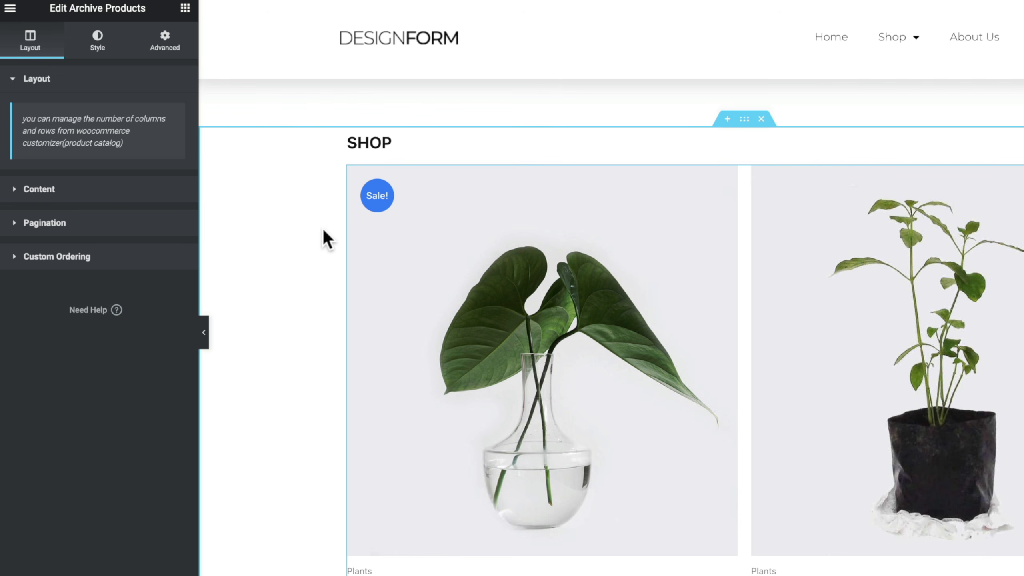
Step: Try hiding the flash sale badge and the categories of the archive products, restoring each one
{"action": "left_click", "coordinate": [45, 190]}
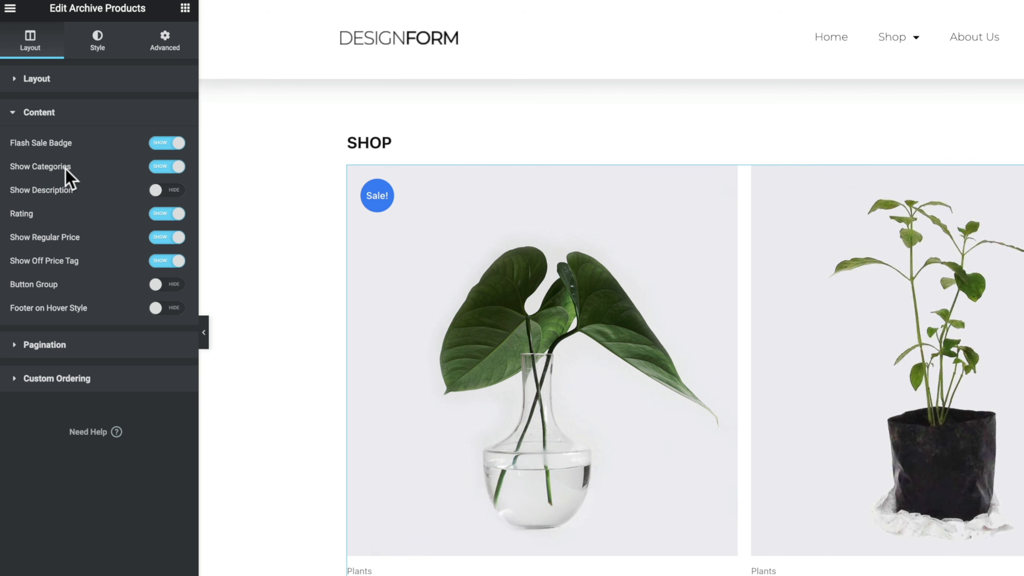
{"action": "left_click", "coordinate": [161, 143]}
{"action": "left_click", "coordinate": [169, 144]}
{"action": "left_click", "coordinate": [159, 167]}
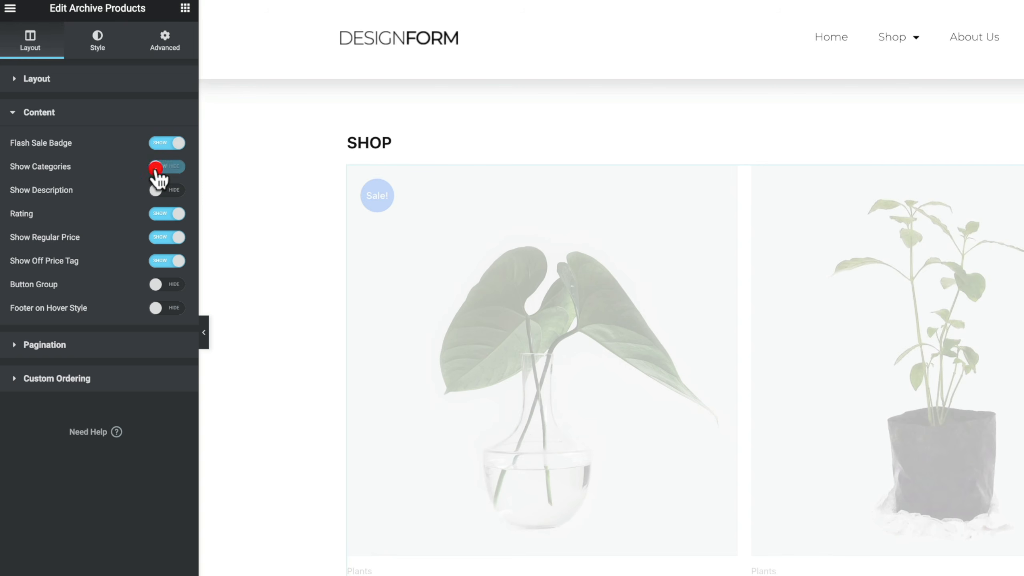
{"action": "left_click", "coordinate": [176, 167]}
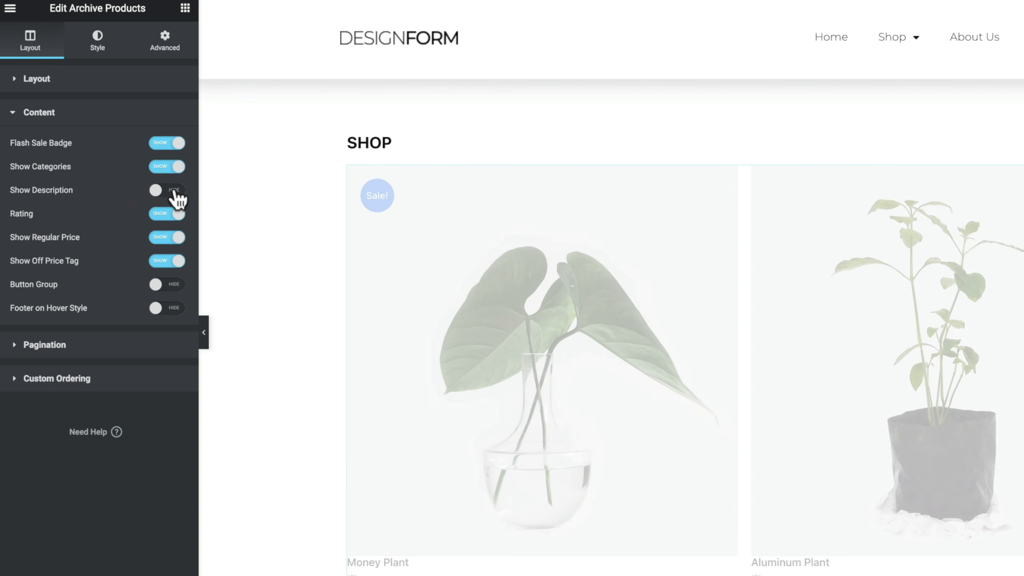
Step: Show the product description and enable the button group in the Archive Products widget
{"action": "left_click", "coordinate": [176, 196]}
{"action": "scroll", "coordinate": [290, 405], "scroll_direction": "down", "scroll_amount": 4}
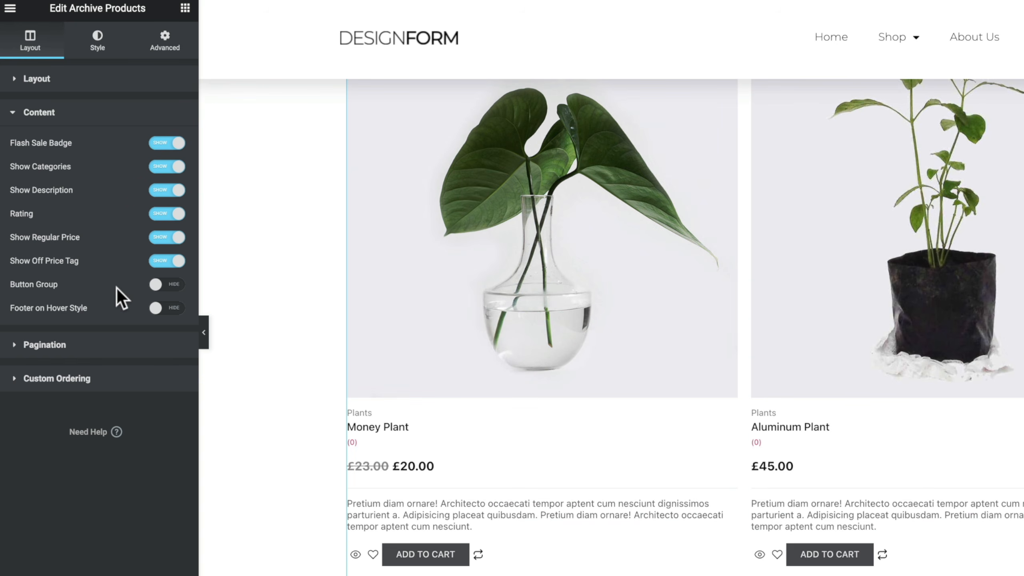
{"action": "left_click", "coordinate": [162, 284]}
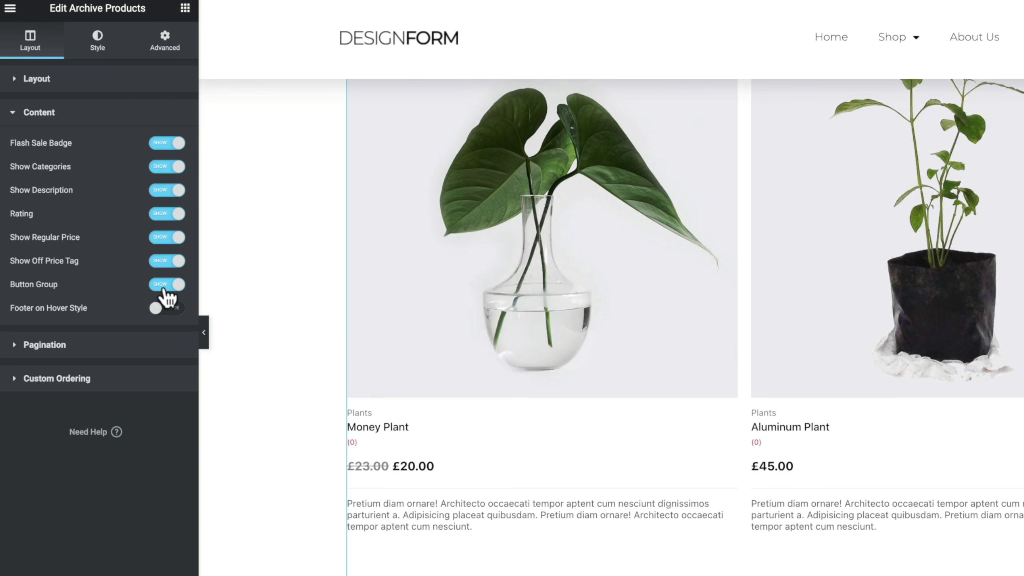
{"action": "mouse_move", "coordinate": [372, 354]}
Step: Examine the pagination style options of the Archive Products widget
{"action": "left_click", "coordinate": [65, 346]}
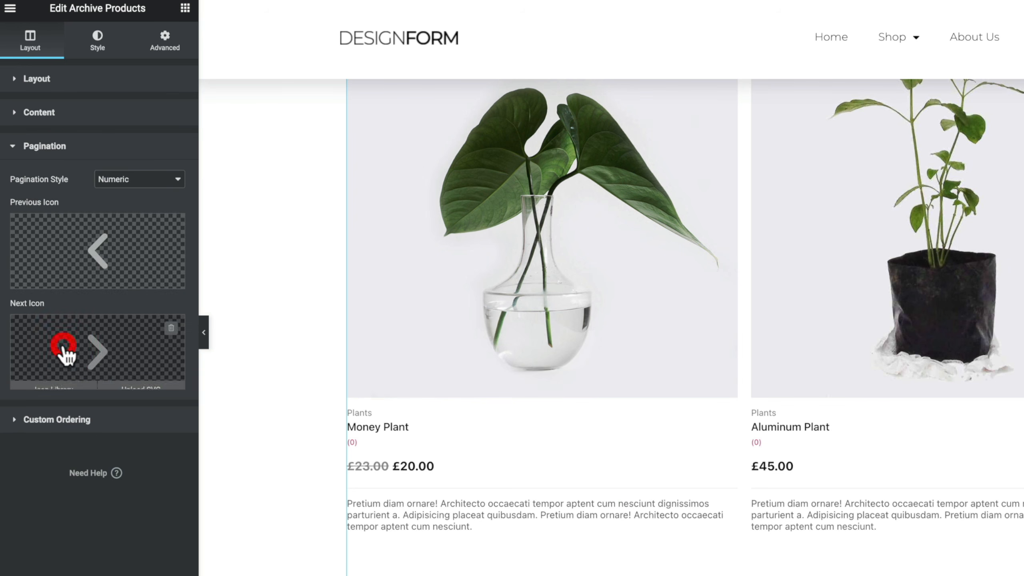
{"action": "left_click", "coordinate": [171, 182]}
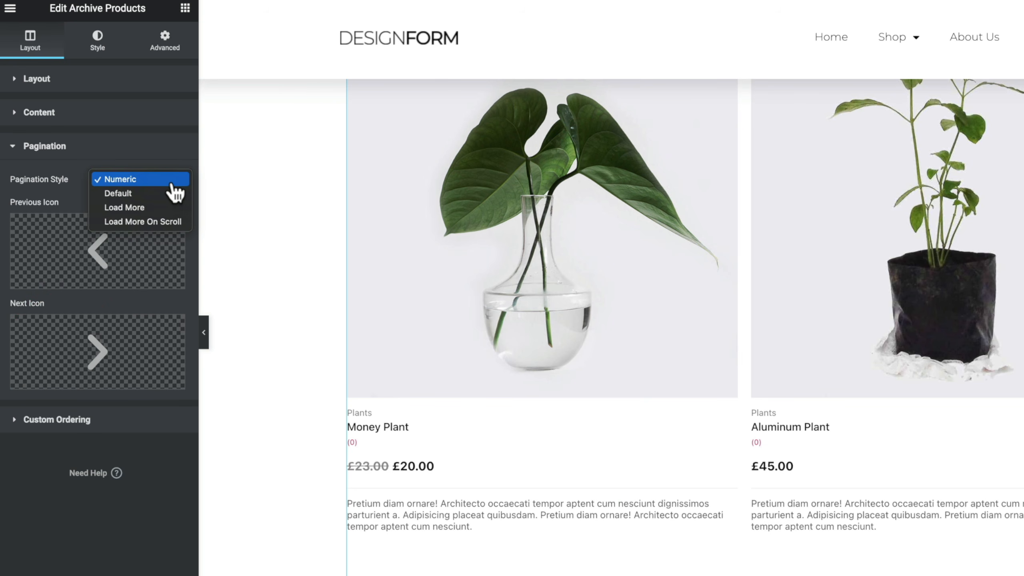
{"action": "left_click", "coordinate": [33, 498]}
Step: Disable the custom ordering of the archive products' quick view, wishlist, add to cart and comparison buttons
{"action": "left_click", "coordinate": [60, 423]}
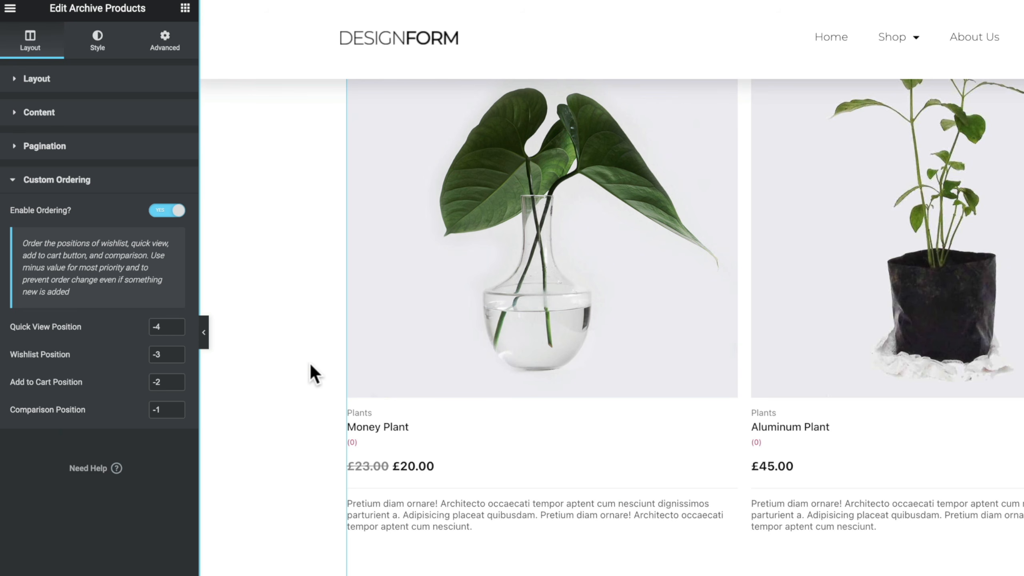
{"action": "mouse_move", "coordinate": [459, 373]}
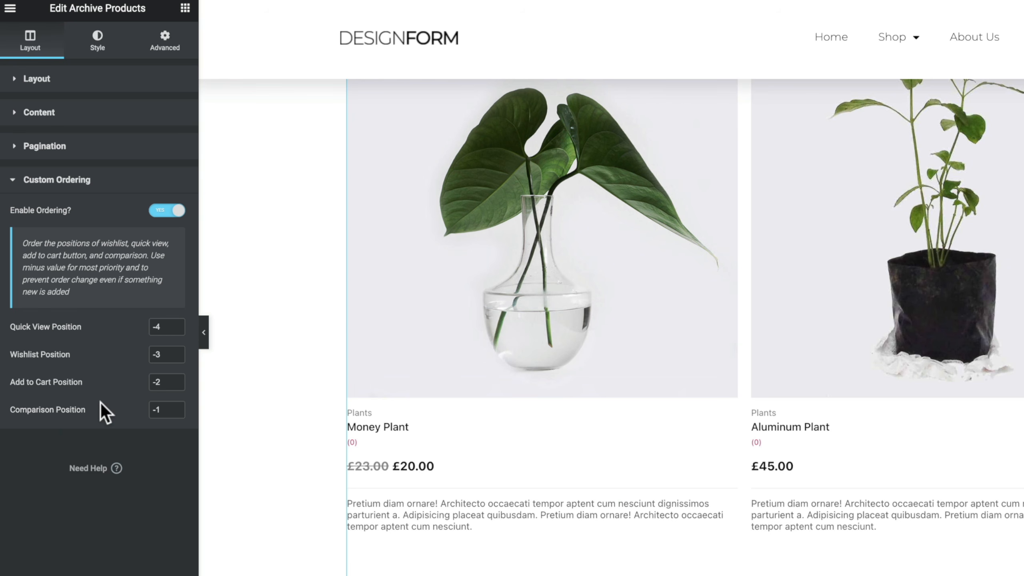
{"action": "mouse_move", "coordinate": [475, 356]}
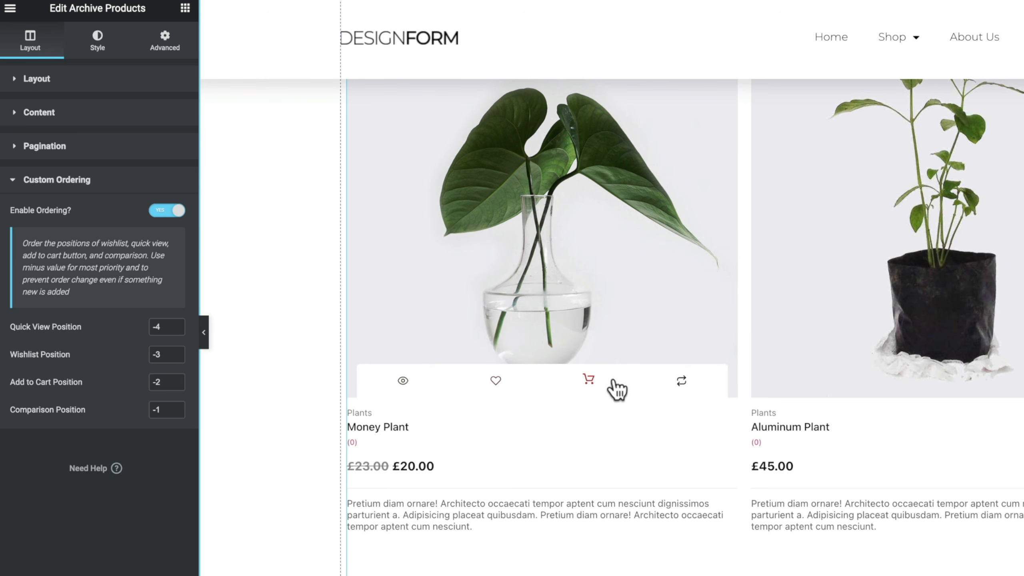
{"action": "left_click", "coordinate": [161, 211]}
{"action": "left_click", "coordinate": [101, 183]}
Step: Review the archive products' product title and global font style settings and update the template
{"action": "left_click", "coordinate": [103, 41]}
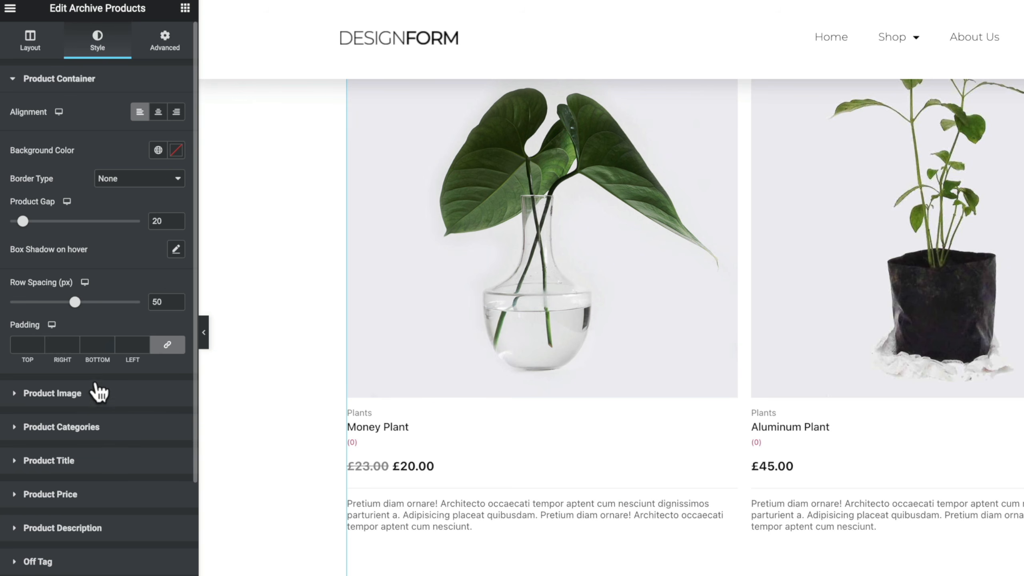
{"action": "left_click", "coordinate": [66, 460]}
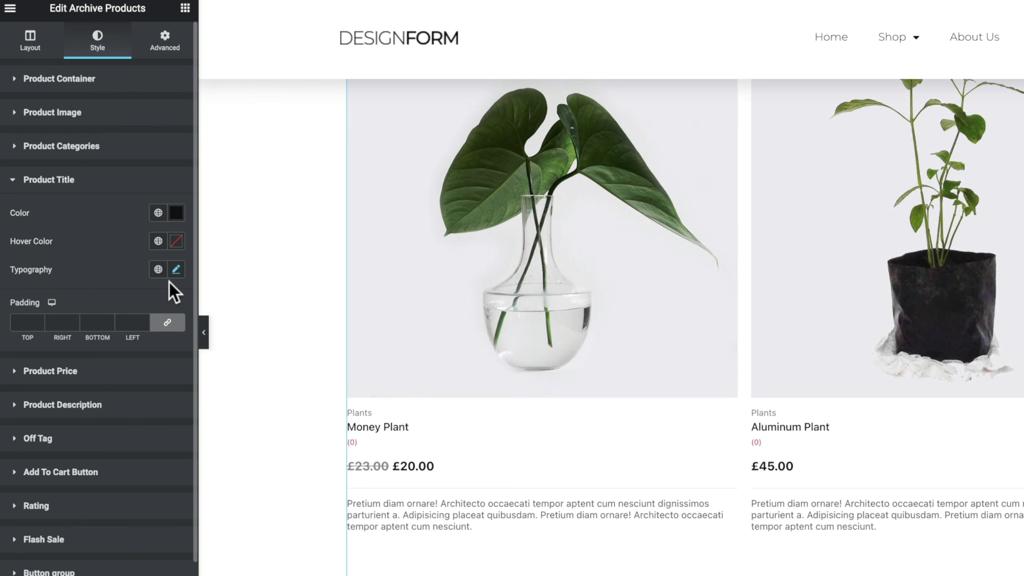
{"action": "scroll", "coordinate": [103, 437], "scroll_direction": "down", "scroll_amount": 2}
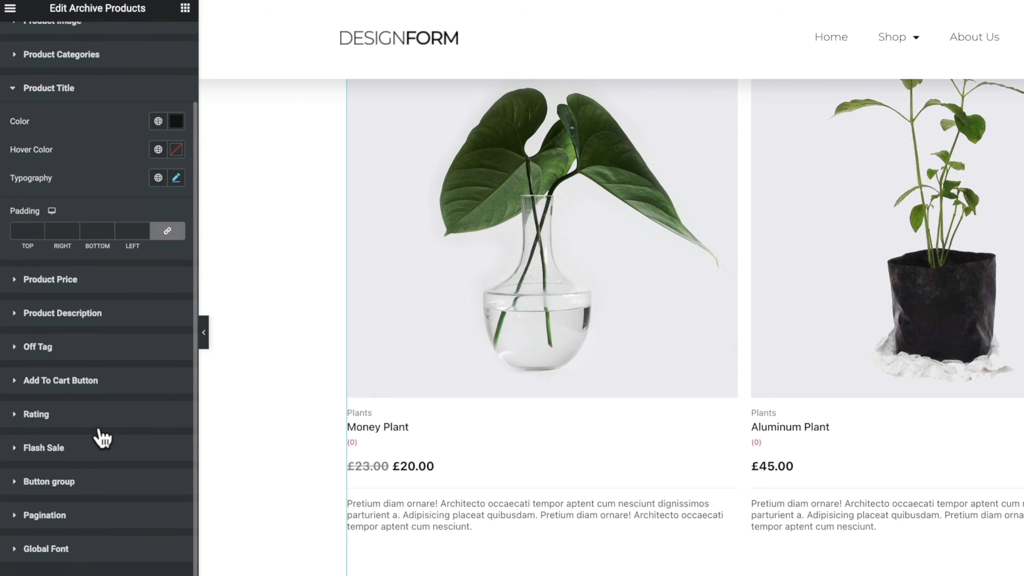
{"action": "left_click", "coordinate": [60, 548]}
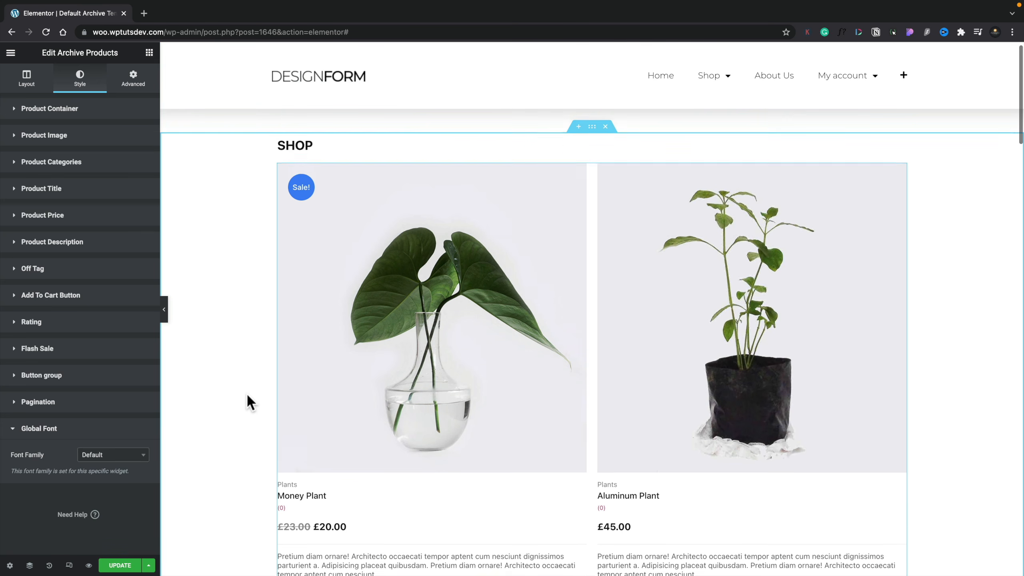
{"action": "left_click", "coordinate": [120, 565]}
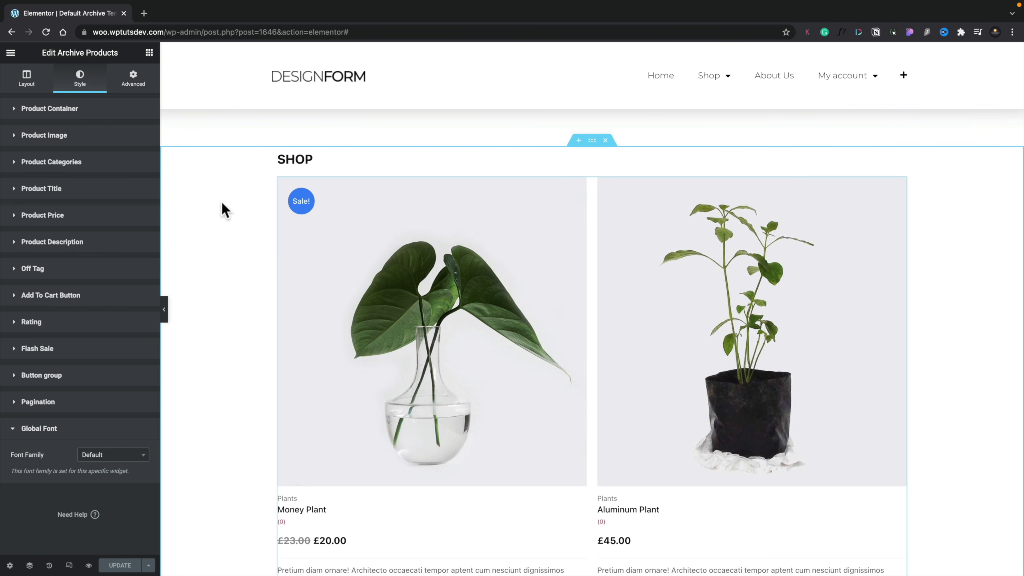
Step: Add an Order By Filter widget between the archive title and the products, and set its filter type to List
{"action": "left_click", "coordinate": [149, 53]}
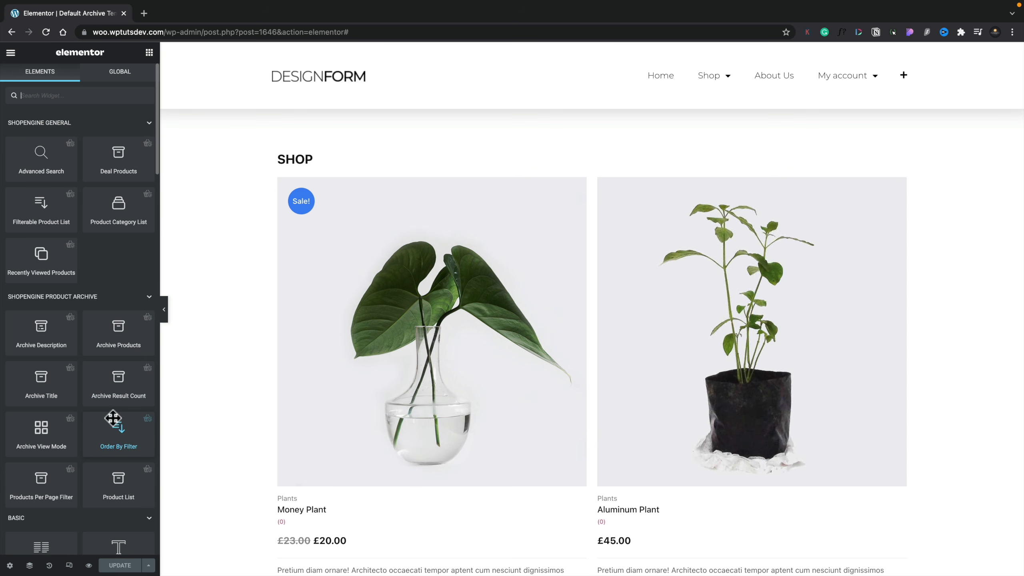
{"action": "left_click_drag", "start_coordinate": [113, 424], "coordinate": [330, 184]}
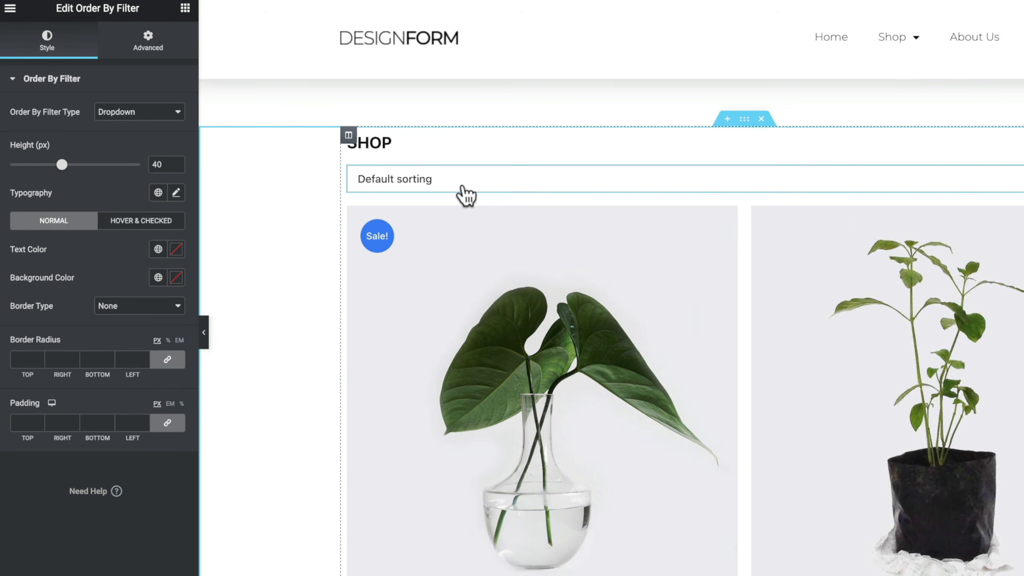
{"action": "left_click", "coordinate": [463, 186]}
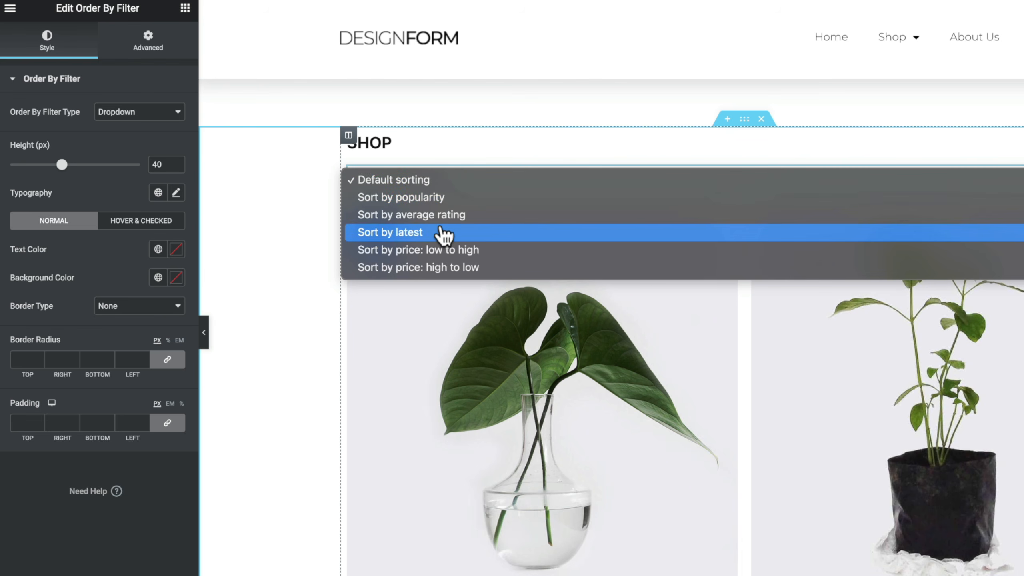
{"action": "left_click", "coordinate": [292, 215]}
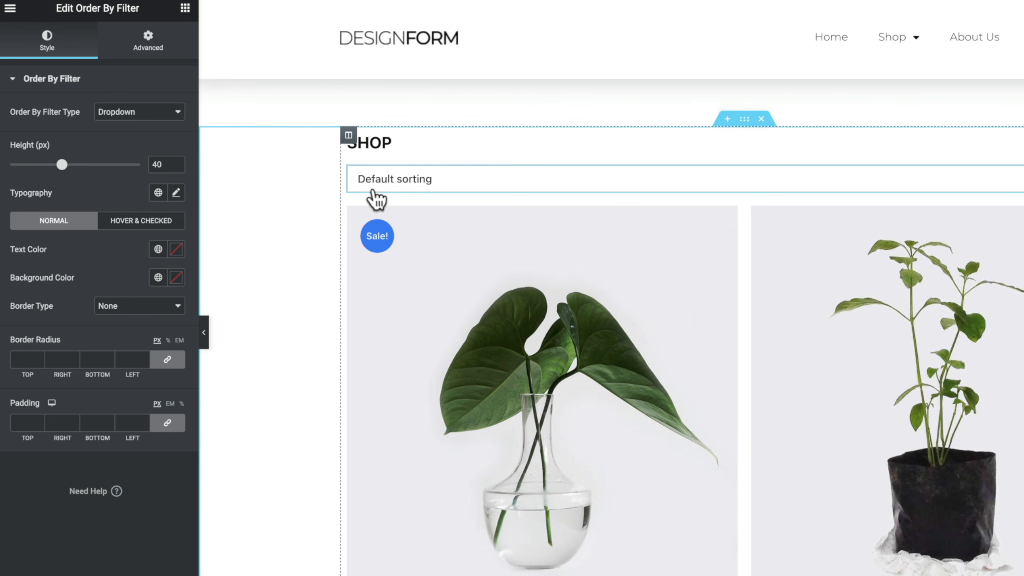
{"action": "left_click", "coordinate": [165, 111]}
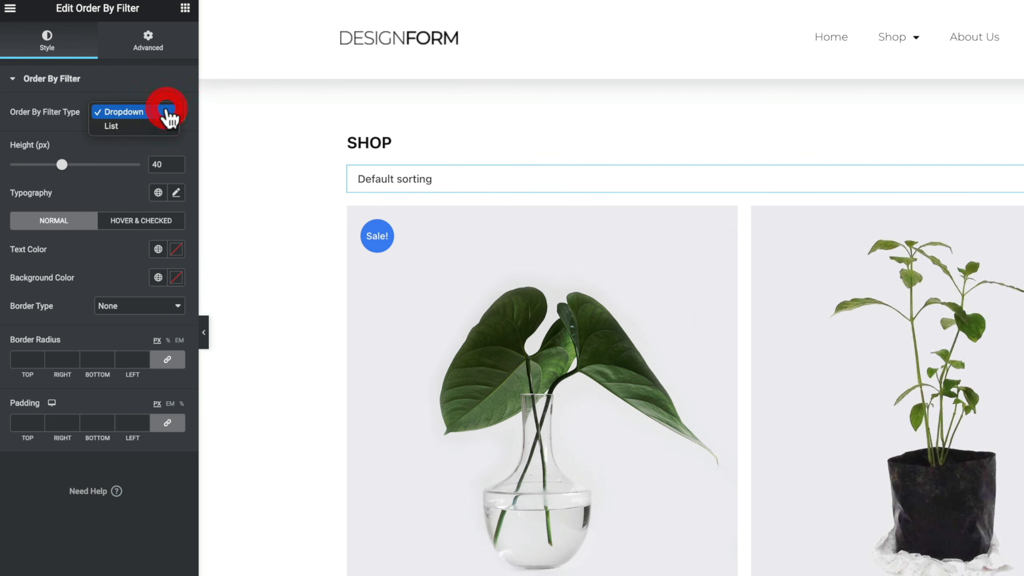
{"action": "left_click", "coordinate": [138, 127]}
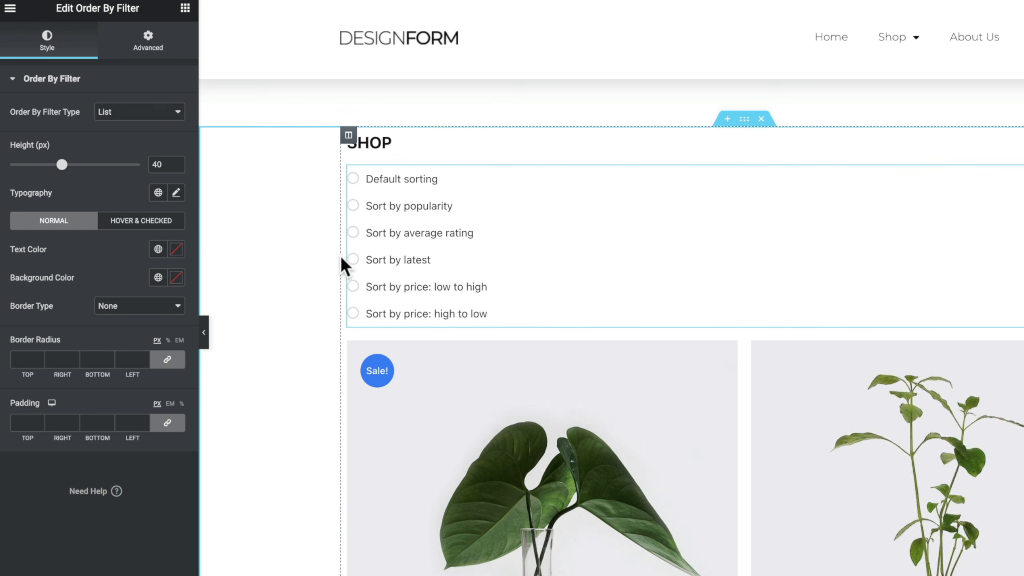
Step: Move the archive products into a new second column and narrow the column holding the title and sorting filter
{"action": "left_click", "coordinate": [348, 136]}
{"action": "right_click", "coordinate": [348, 137]}
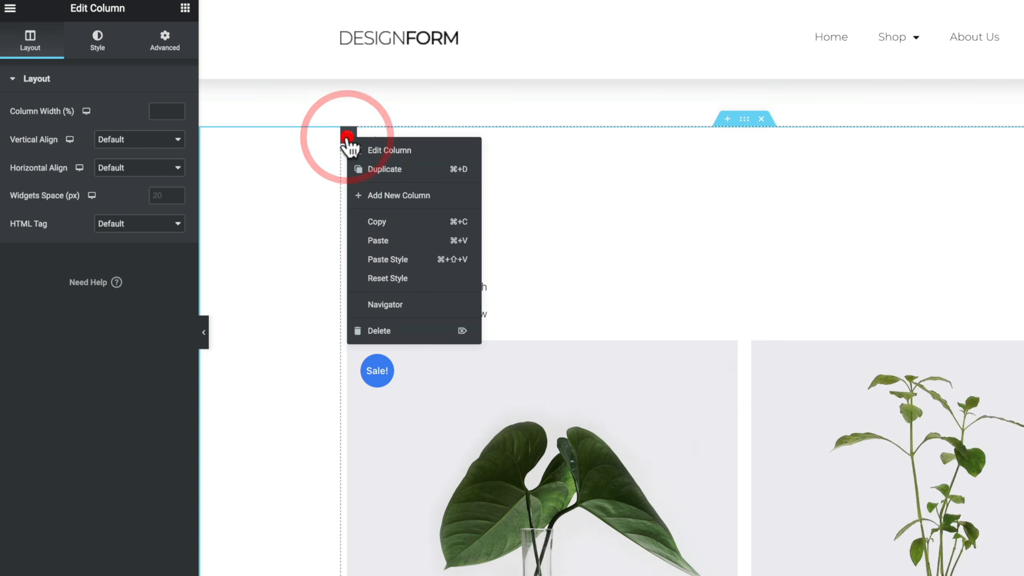
{"action": "left_click", "coordinate": [374, 169]}
{"action": "left_click_drag", "start_coordinate": [730, 350], "coordinate": [839, 211]}
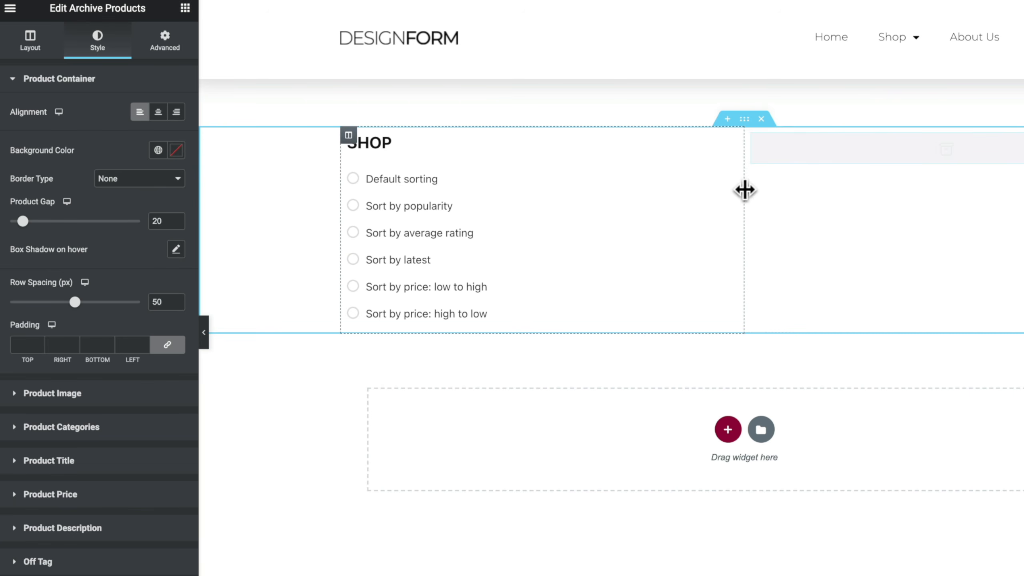
{"action": "left_click_drag", "start_coordinate": [745, 189], "coordinate": [531, 232]}
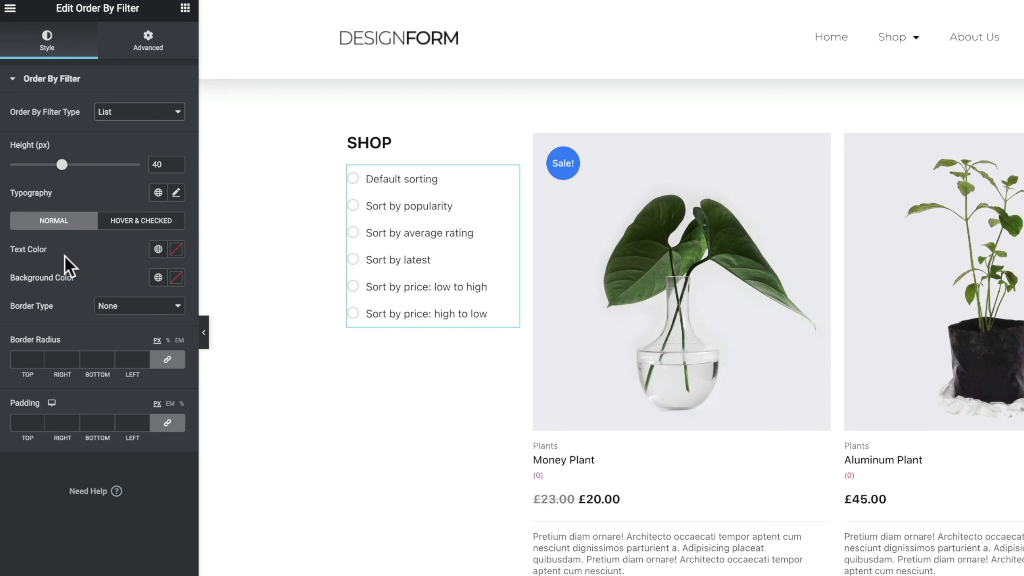
Step: Set the sorting filter's height to 32 px and its hover and checked text color to global Saved Color #4 (#75C32C)
{"action": "mouse_move", "coordinate": [55, 166]}
{"action": "left_mouse_down"}
{"action": "mouse_move", "coordinate": [41, 170]}
{"action": "mouse_move", "coordinate": [50, 170]}
{"action": "left_mouse_up"}
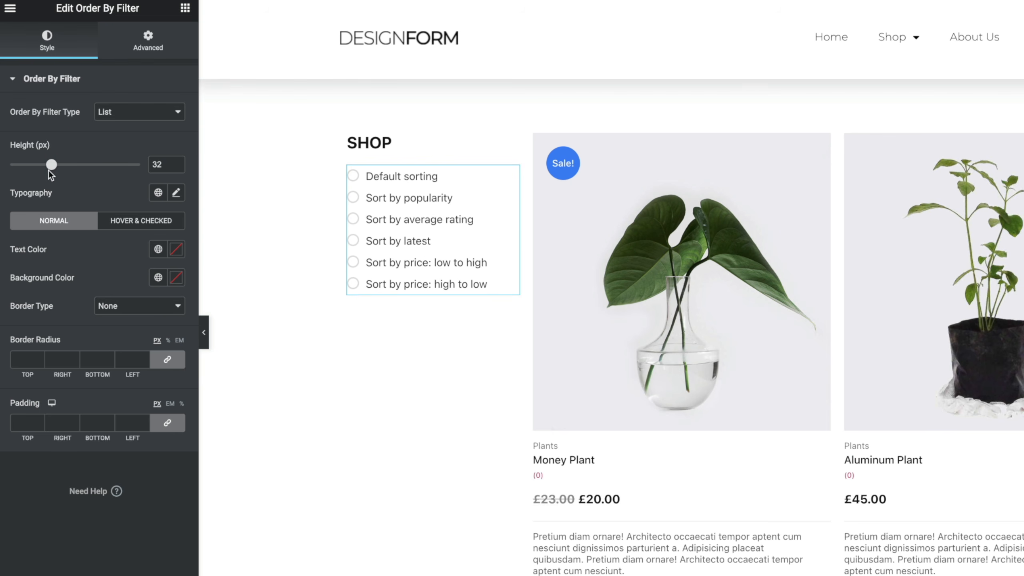
{"action": "left_click", "coordinate": [144, 224]}
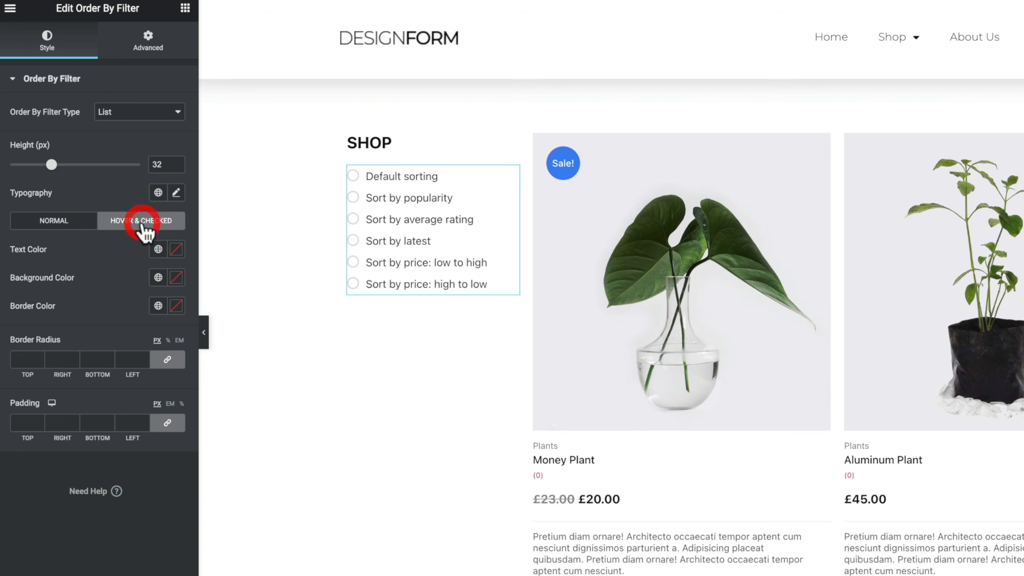
{"action": "left_click", "coordinate": [157, 252]}
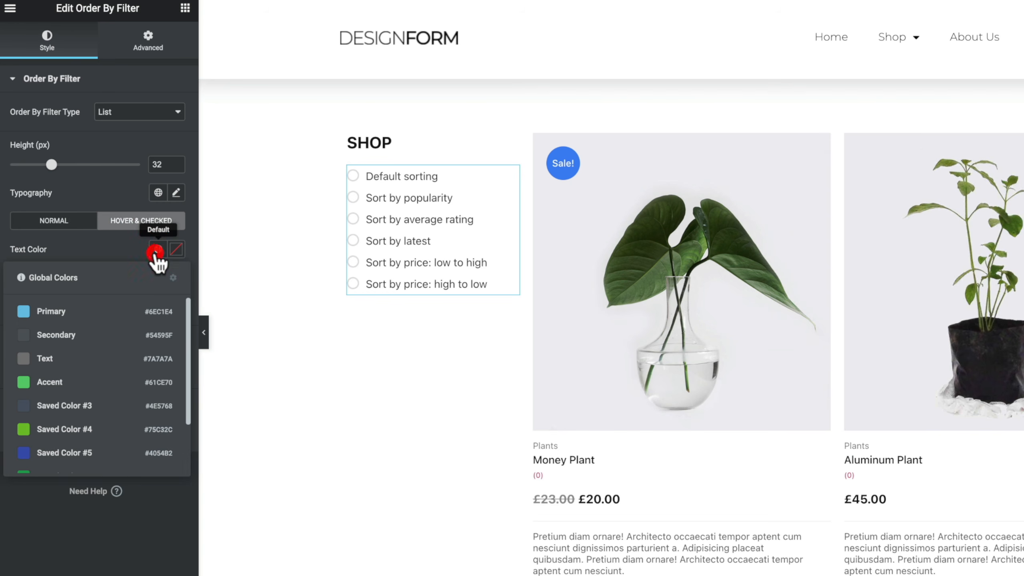
{"action": "left_click", "coordinate": [60, 430]}
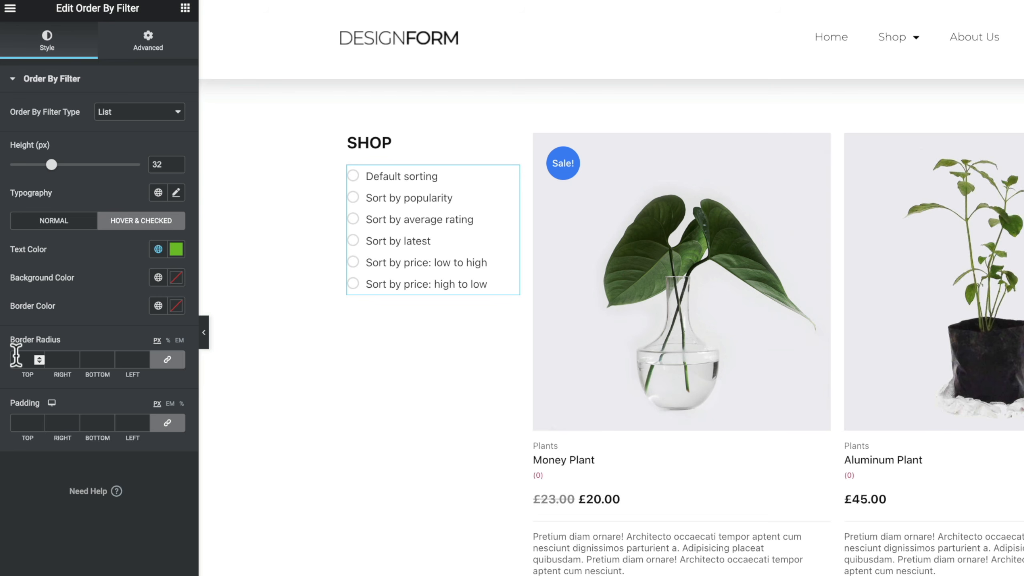
Step: Add an Archive View Mode widget above the archive products and align it to the right
{"action": "left_click", "coordinate": [185, 8]}
{"action": "scroll", "coordinate": [114, 355], "scroll_direction": "down", "scroll_amount": 1}
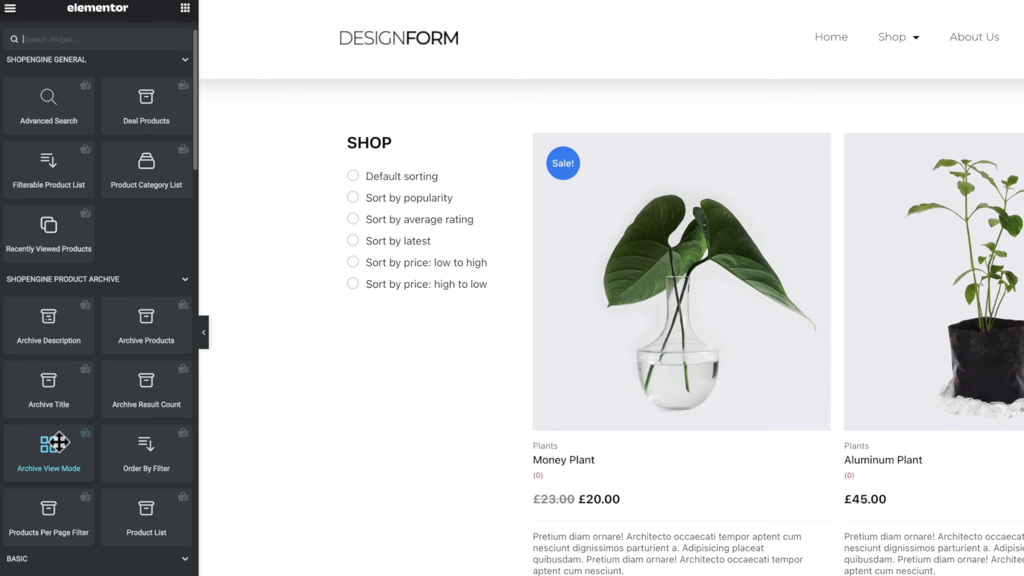
{"action": "left_click_drag", "start_coordinate": [56, 442], "coordinate": [667, 138]}
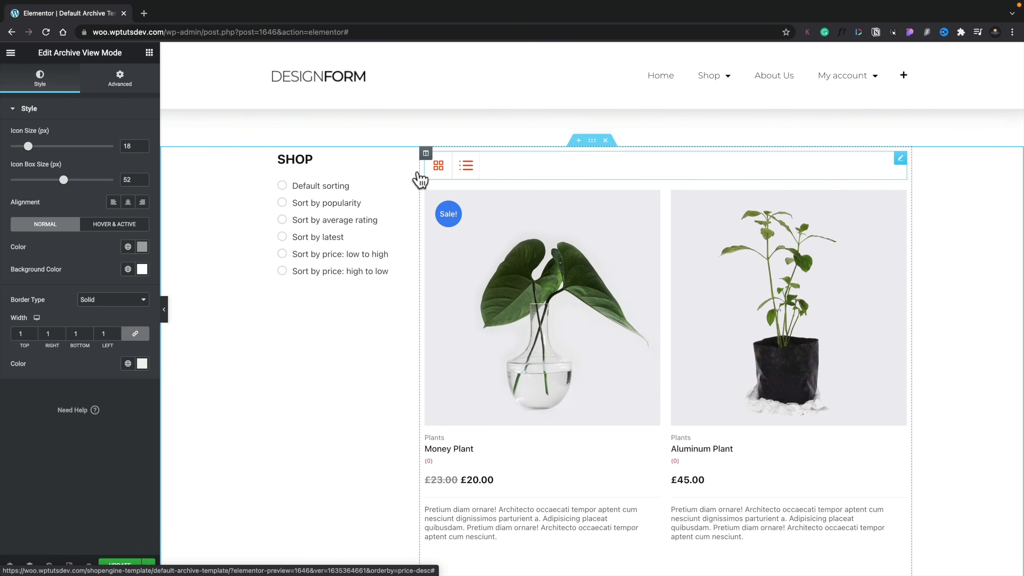
{"action": "left_click", "coordinate": [143, 202]}
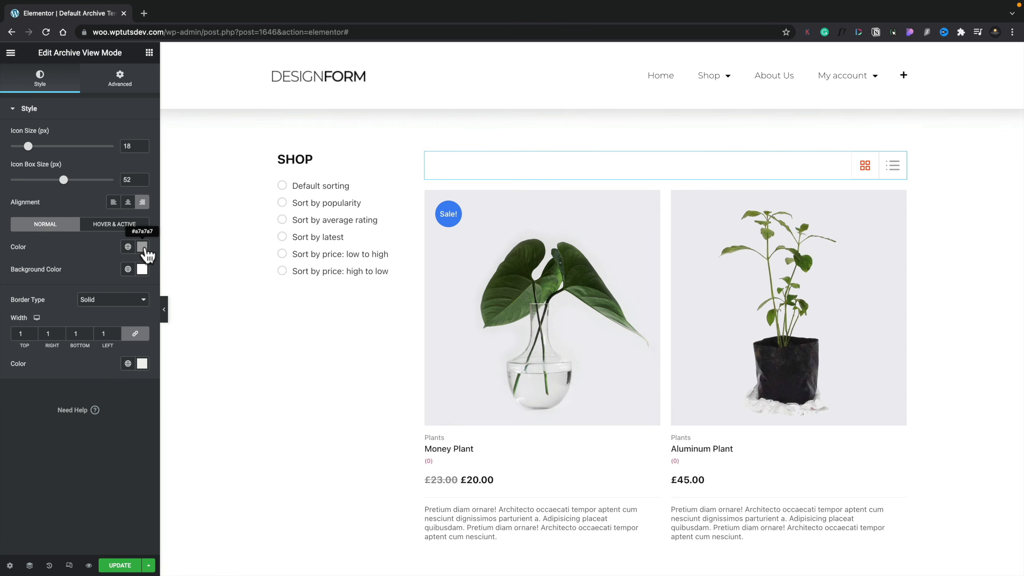
Step: Set the view mode icons' hover and active color to global green Saved Color #4, and test the list and grid views
{"action": "left_click", "coordinate": [115, 225]}
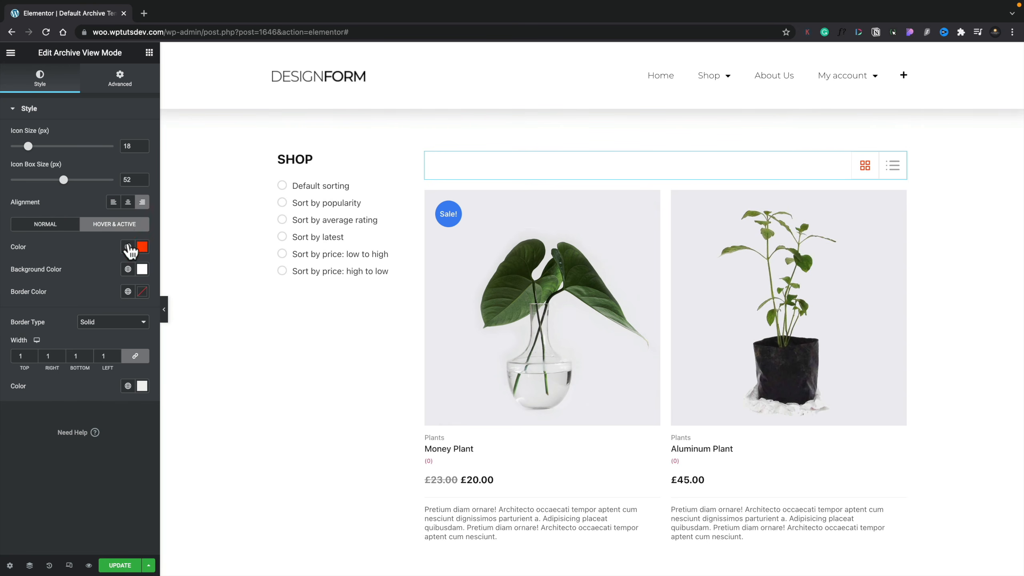
{"action": "left_click", "coordinate": [129, 246]}
{"action": "left_click", "coordinate": [48, 397]}
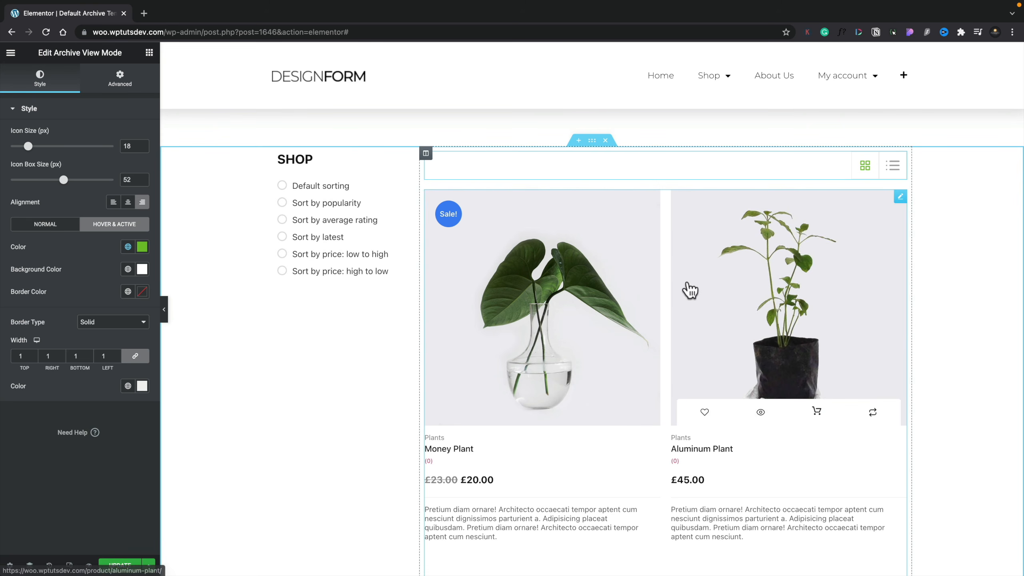
{"action": "left_click", "coordinate": [891, 169]}
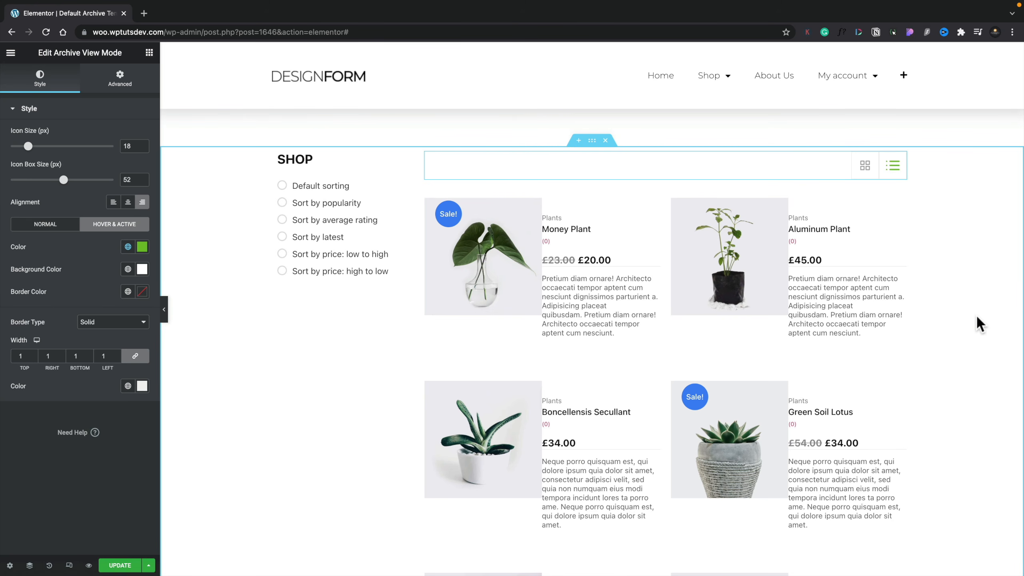
{"action": "left_click", "coordinate": [864, 166]}
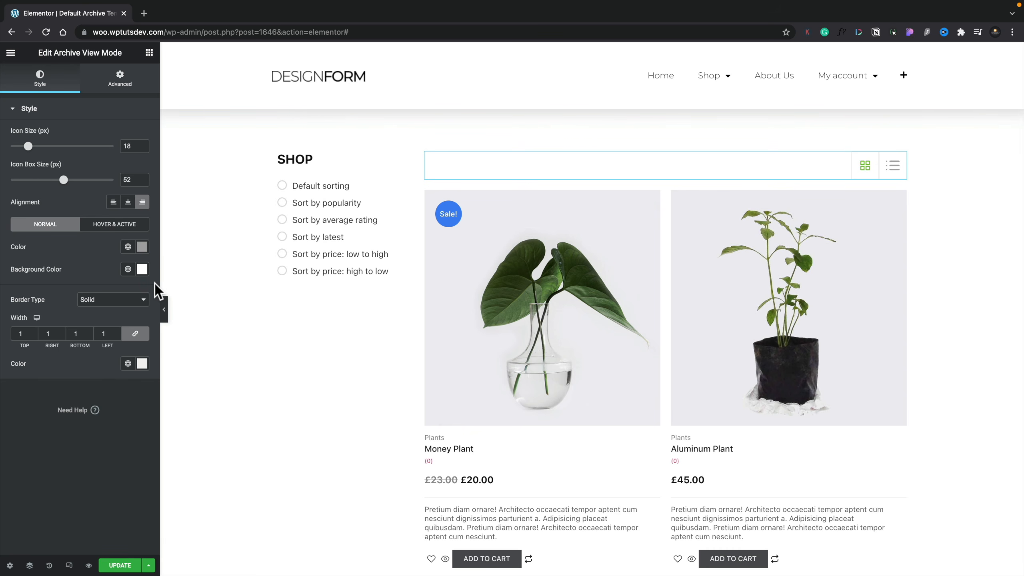
Step: Add a Products Per Page Filter widget below the archive products' pagination in the second column
{"action": "scroll", "coordinate": [606, 473], "scroll_direction": "down", "scroll_amount": 8}
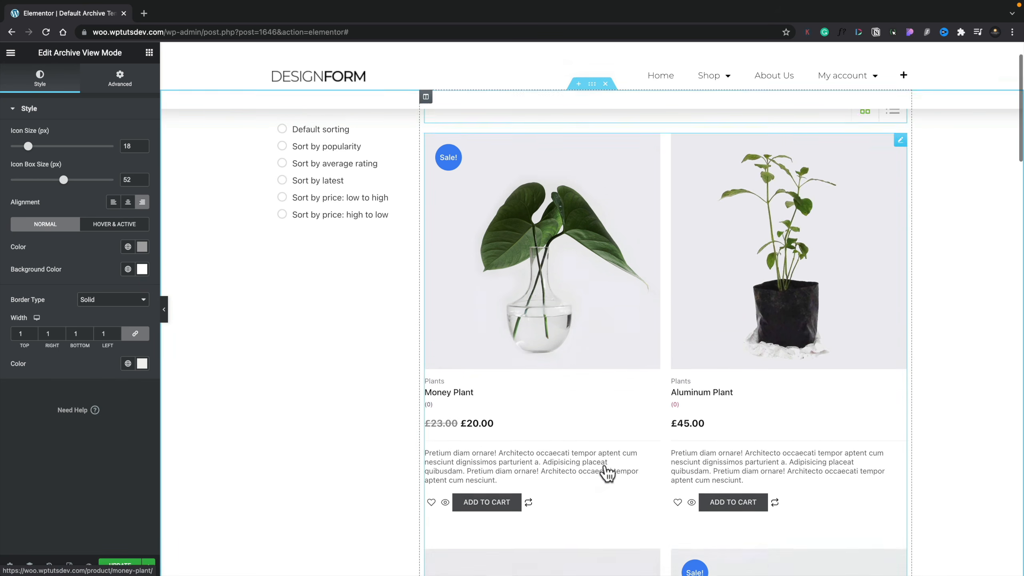
{"action": "scroll", "coordinate": [606, 473], "scroll_direction": "down", "scroll_amount": 20}
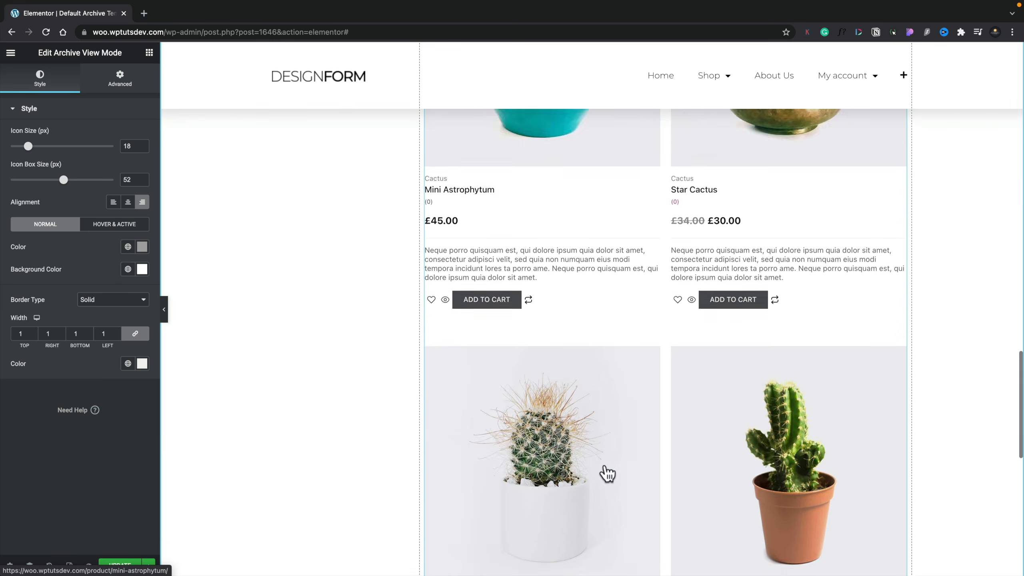
{"action": "scroll", "coordinate": [606, 471], "scroll_direction": "down", "scroll_amount": 9}
{"action": "scroll", "coordinate": [604, 462], "scroll_direction": "up", "scroll_amount": 2}
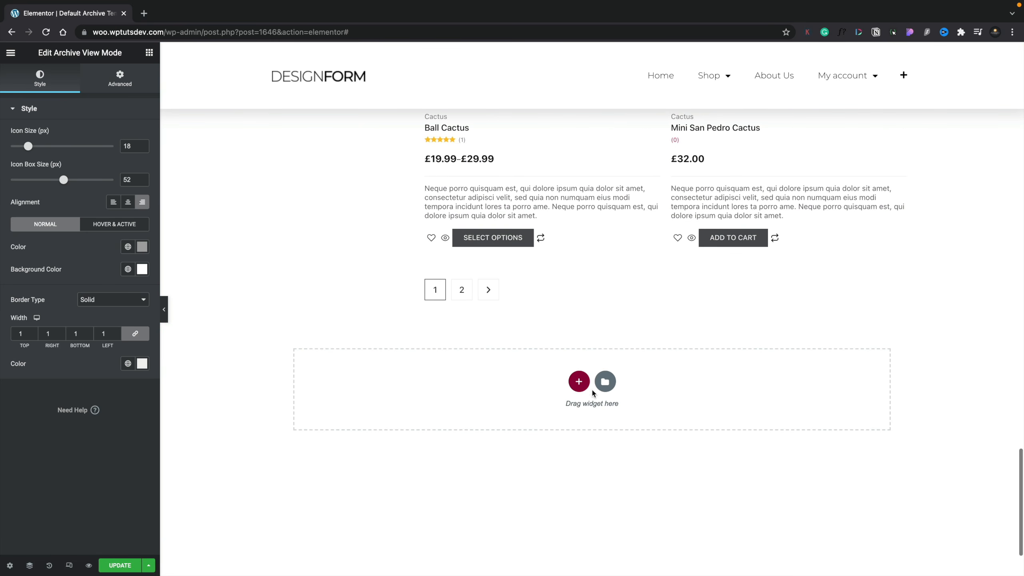
{"action": "left_click", "coordinate": [150, 54]}
{"action": "scroll", "coordinate": [130, 363], "scroll_direction": "down", "scroll_amount": 1}
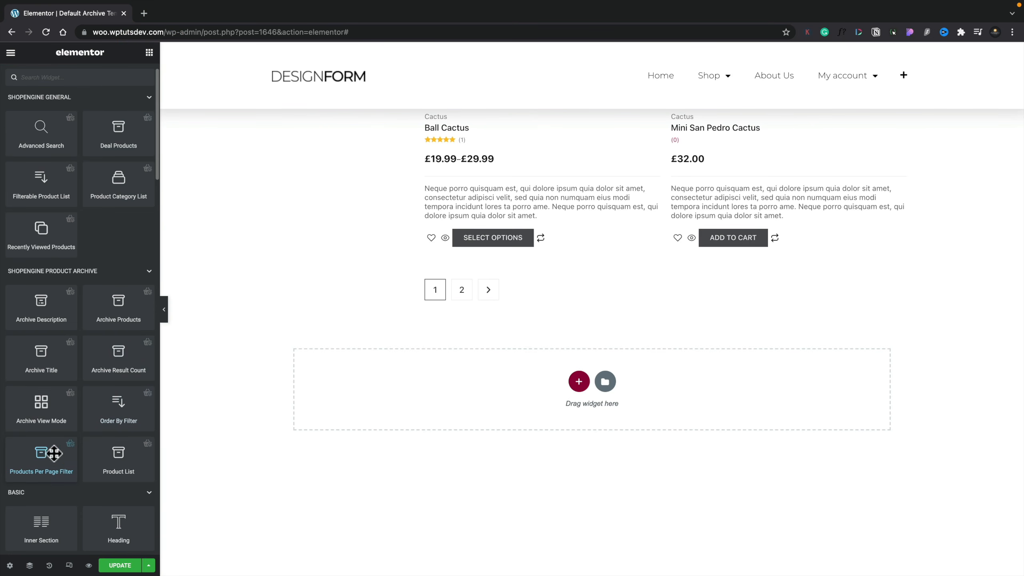
{"action": "left_click_drag", "start_coordinate": [40, 457], "coordinate": [790, 264]}
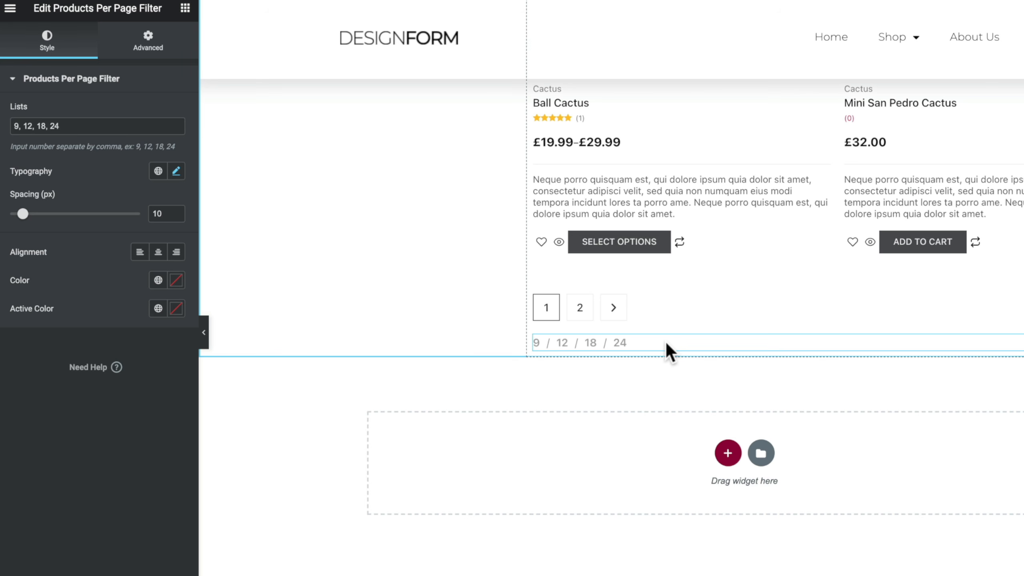
Step: Set the products per page list to 2, 4, 9, 12, 18, 24 and align the filter to the right
{"action": "left_click", "coordinate": [16, 126]}
{"action": "type", "text": "2, 4"}
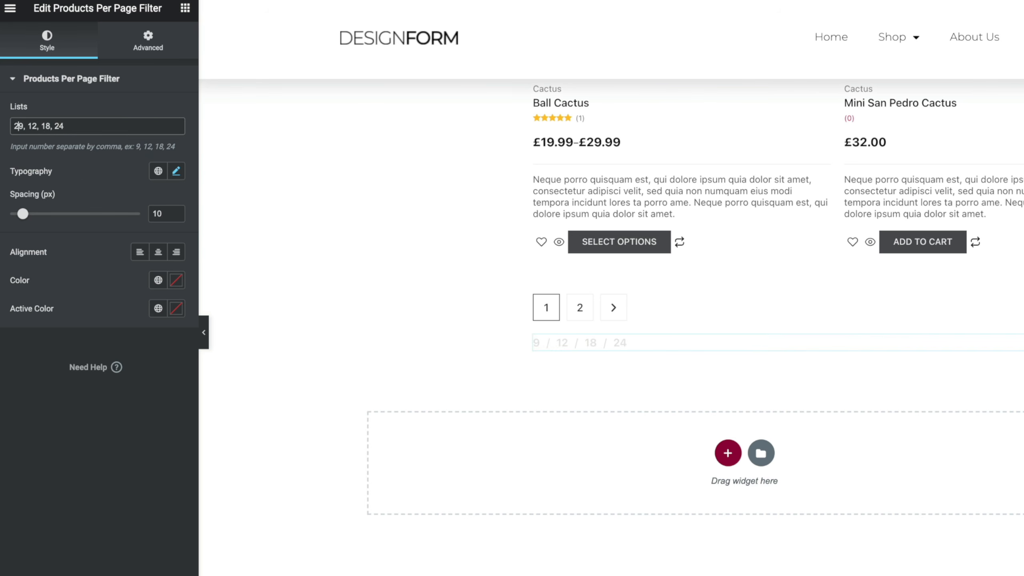
{"action": "type", "text": ","}
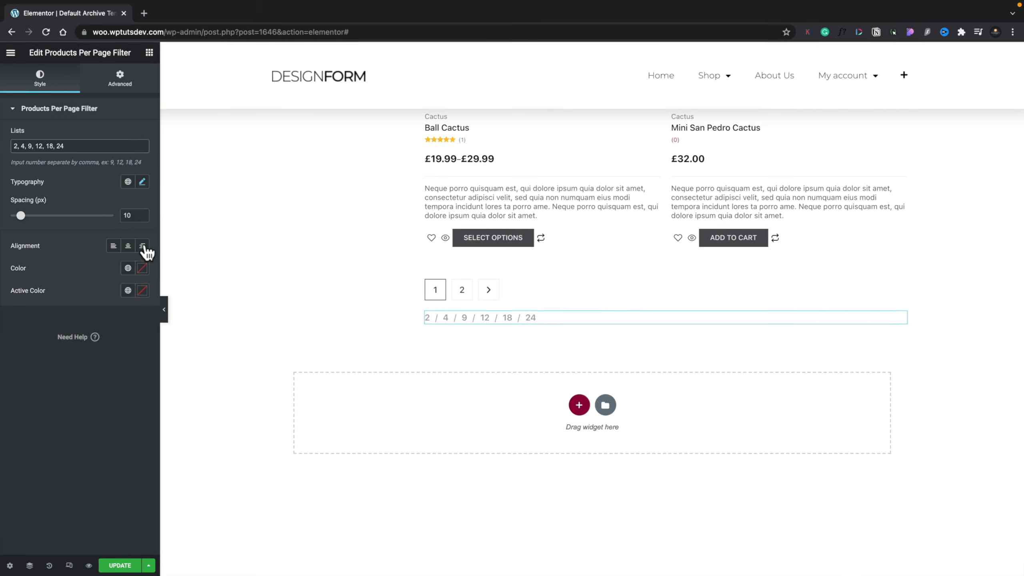
{"action": "left_click", "coordinate": [143, 247]}
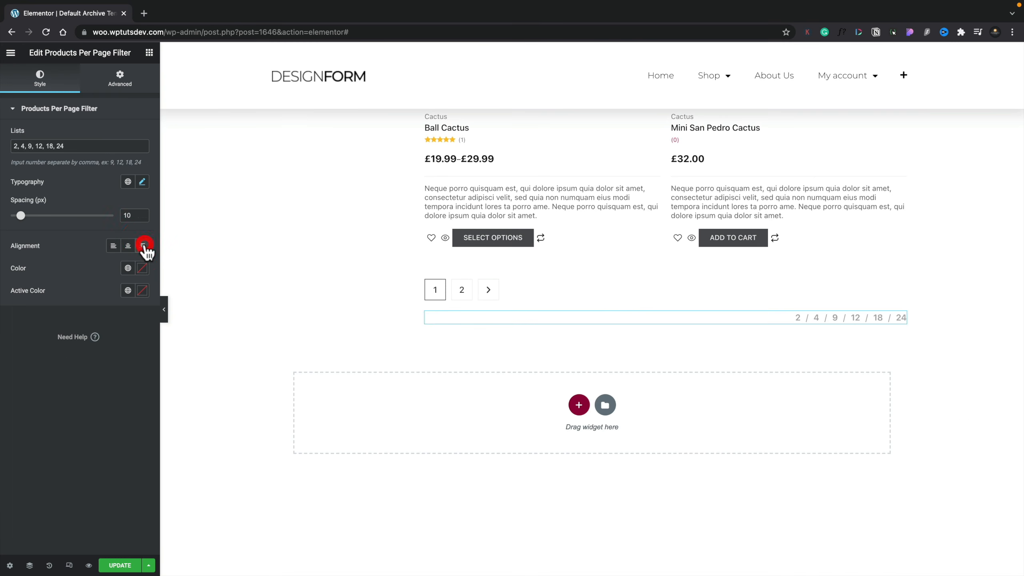
Step: Set the per-page filter's active color to global Saved Color #4 (#75C32C) and update the template
{"action": "left_click", "coordinate": [127, 291]}
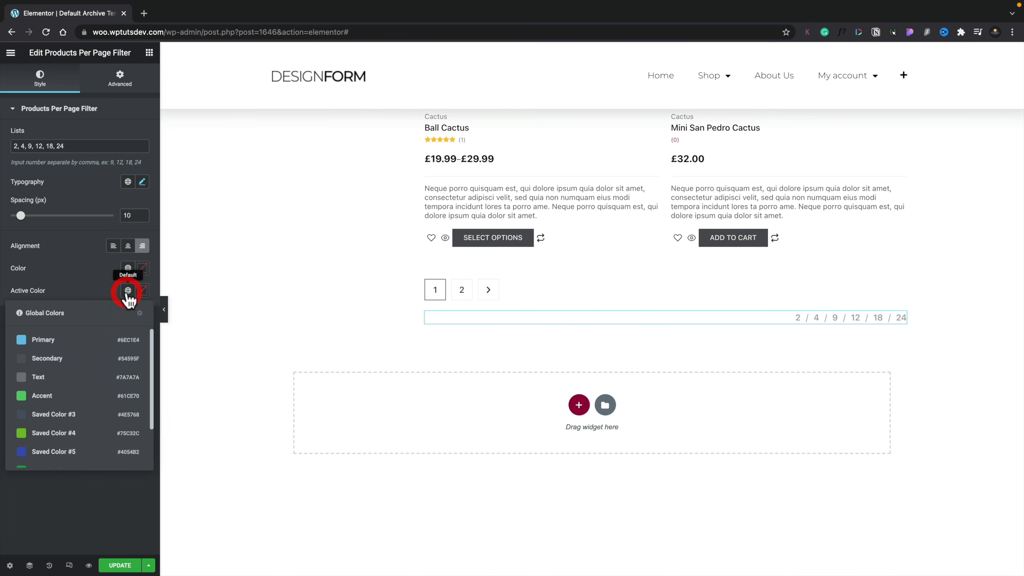
{"action": "left_click", "coordinate": [40, 431]}
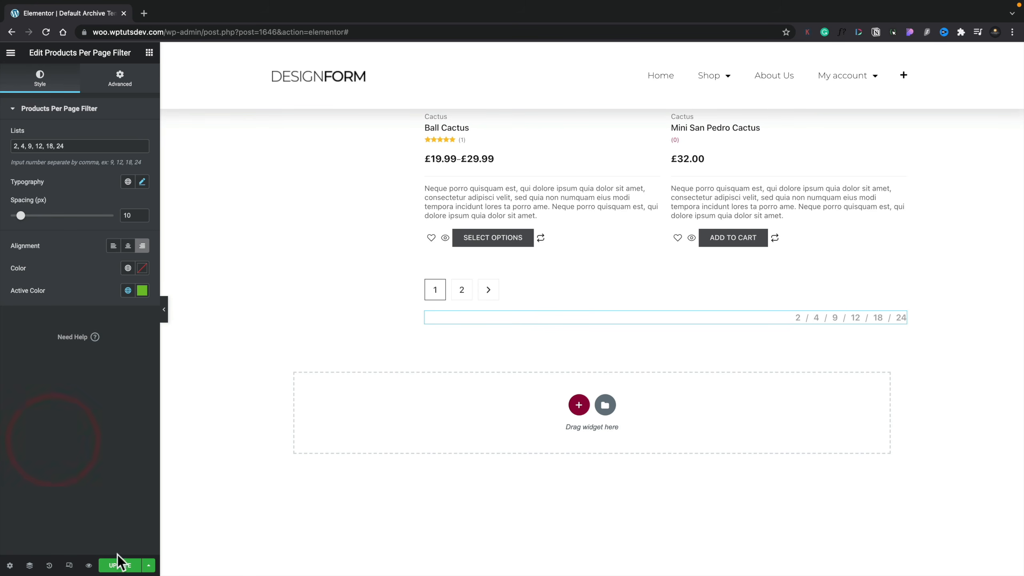
{"action": "left_click", "coordinate": [119, 566]}
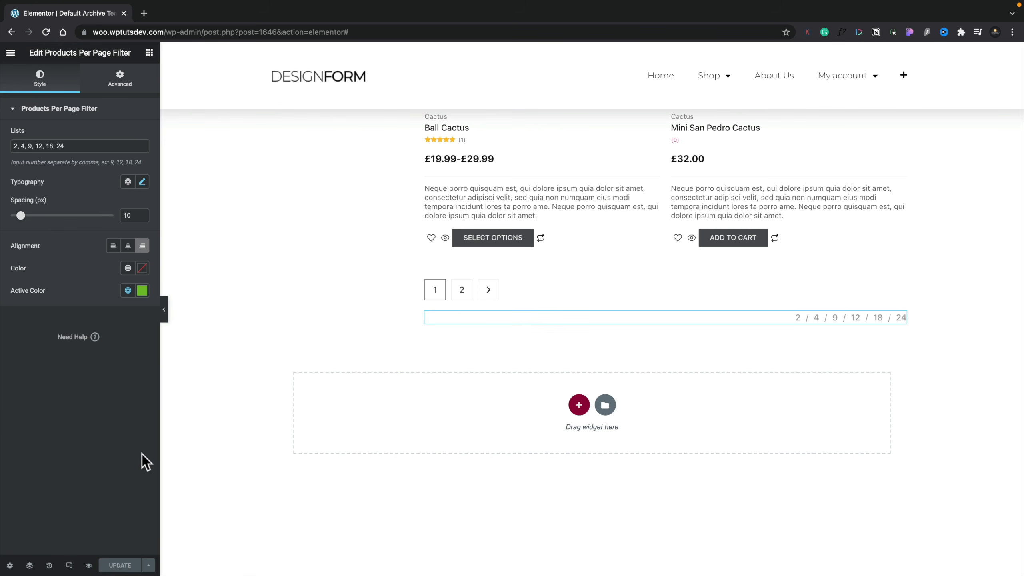
Step: Preview the archive page and test the per-page filter with 2 products per page
{"action": "left_click", "coordinate": [88, 565]}
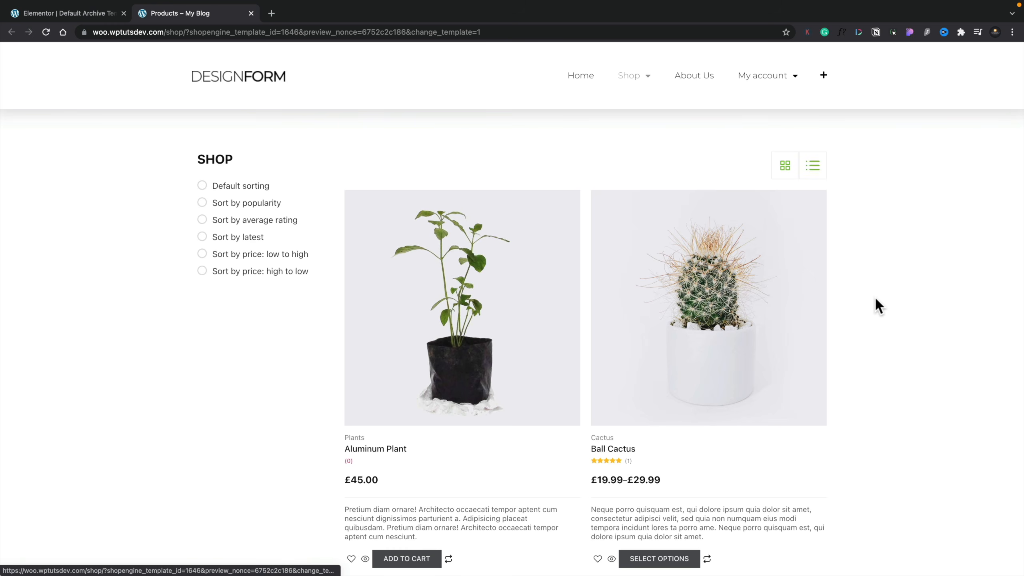
{"action": "scroll", "coordinate": [876, 299], "scroll_direction": "down", "scroll_amount": 20}
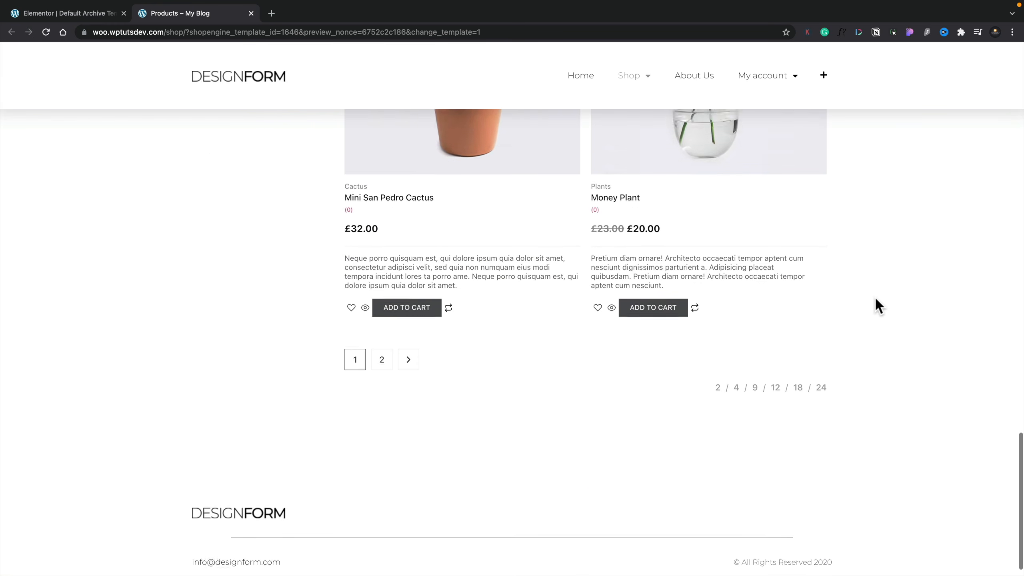
{"action": "scroll", "coordinate": [875, 299], "scroll_direction": "down", "scroll_amount": 1}
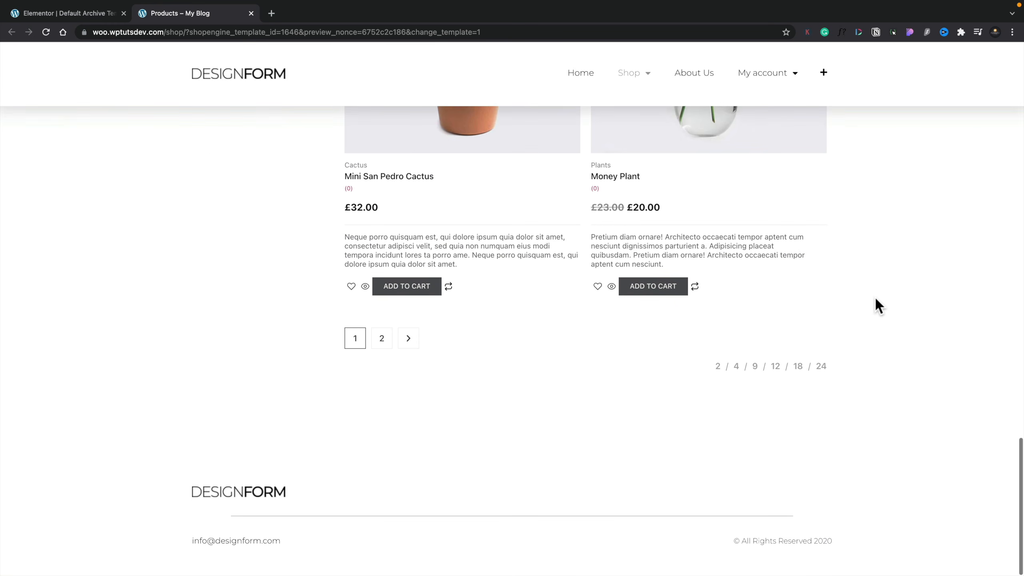
{"action": "left_click", "coordinate": [718, 370]}
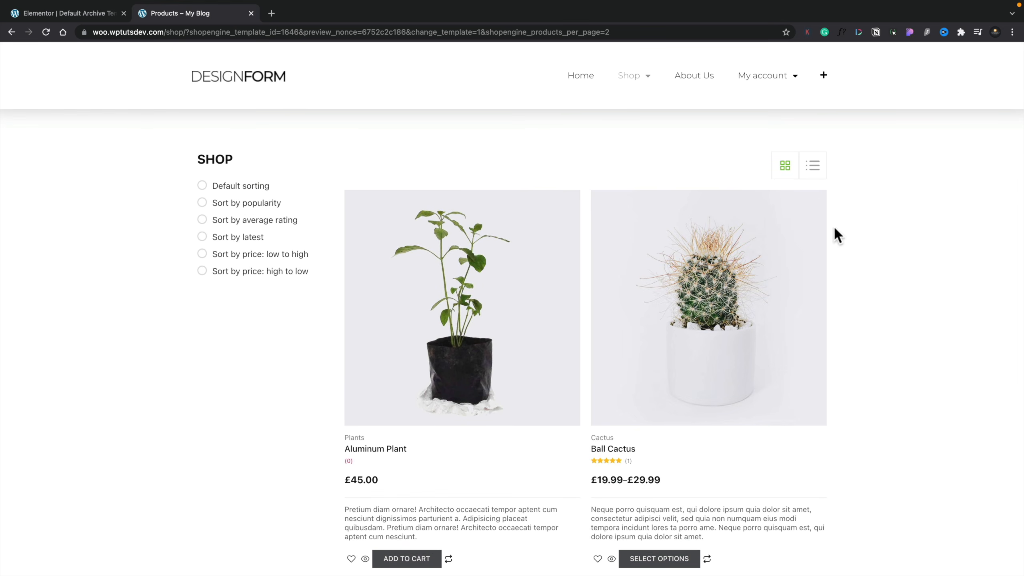
Step: Test the list and grid views on the preview, and show 9 products per page
{"action": "left_click", "coordinate": [813, 166]}
{"action": "left_click", "coordinate": [789, 167]}
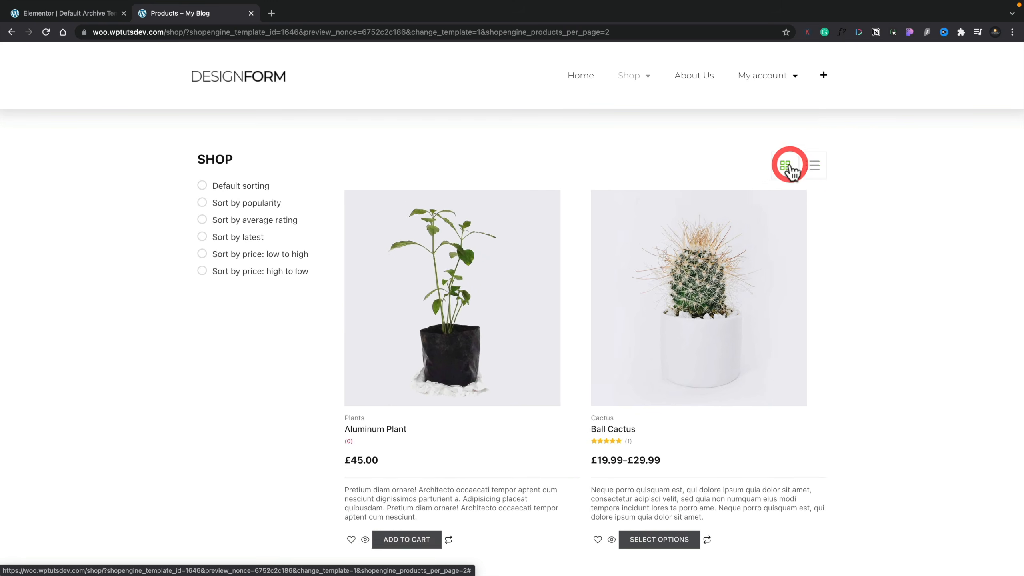
{"action": "scroll", "coordinate": [419, 479], "scroll_direction": "down", "scroll_amount": 2}
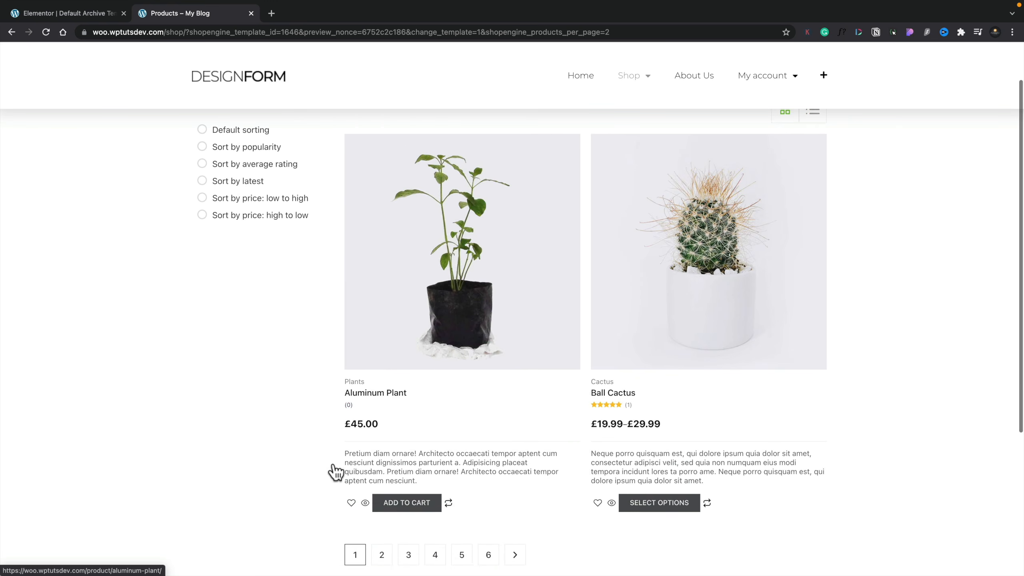
{"action": "scroll", "coordinate": [308, 467], "scroll_direction": "down", "scroll_amount": 3}
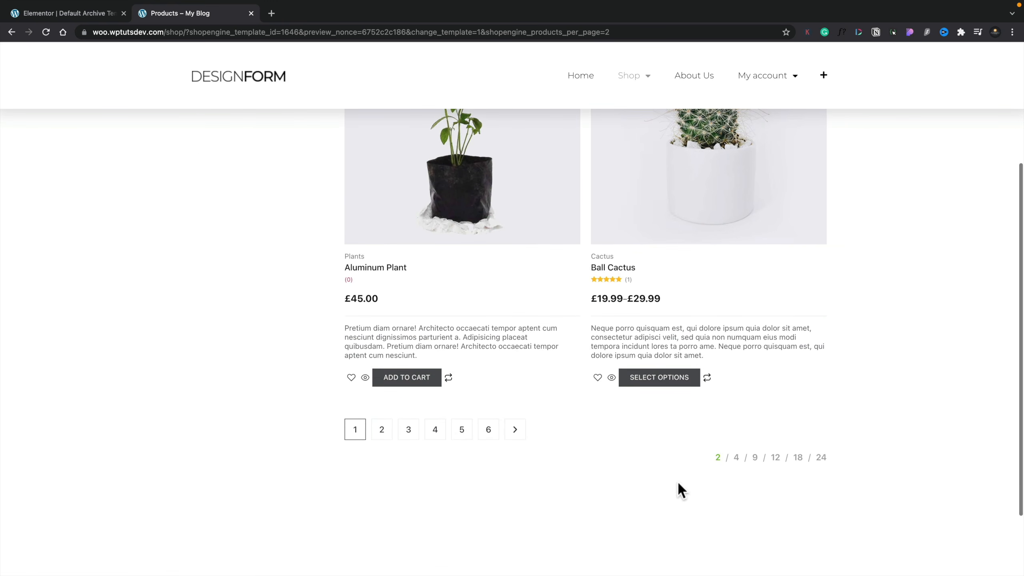
{"action": "left_click", "coordinate": [755, 460]}
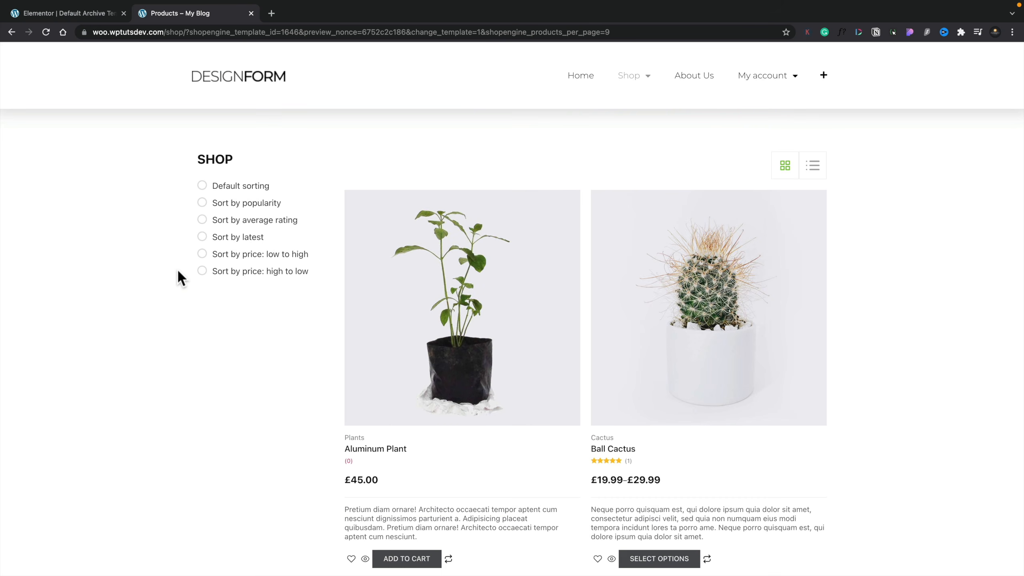
Step: Test sorting the previewed products by latest and by popularity, and close the preview
{"action": "left_click", "coordinate": [203, 236]}
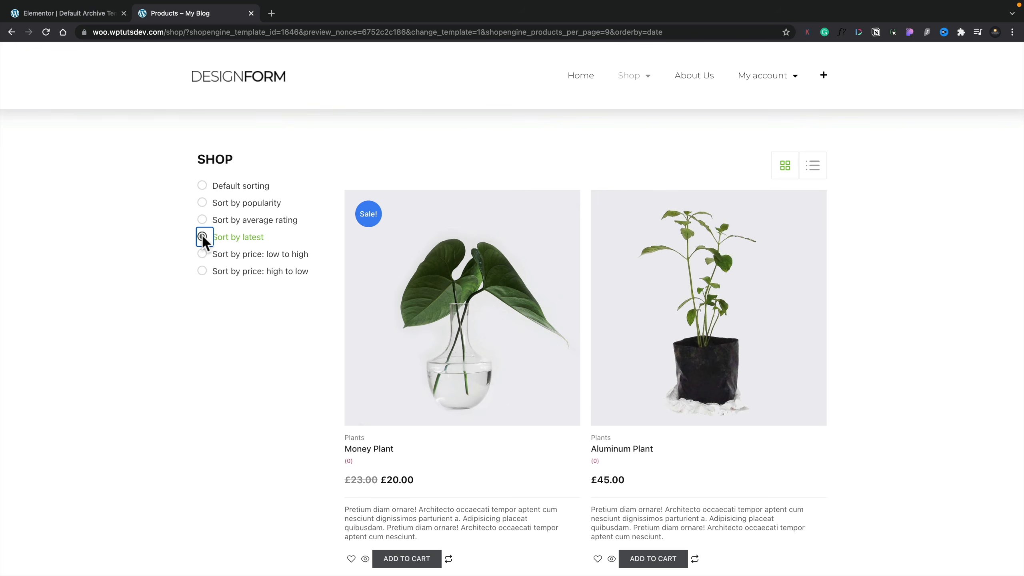
{"action": "left_click", "coordinate": [203, 202]}
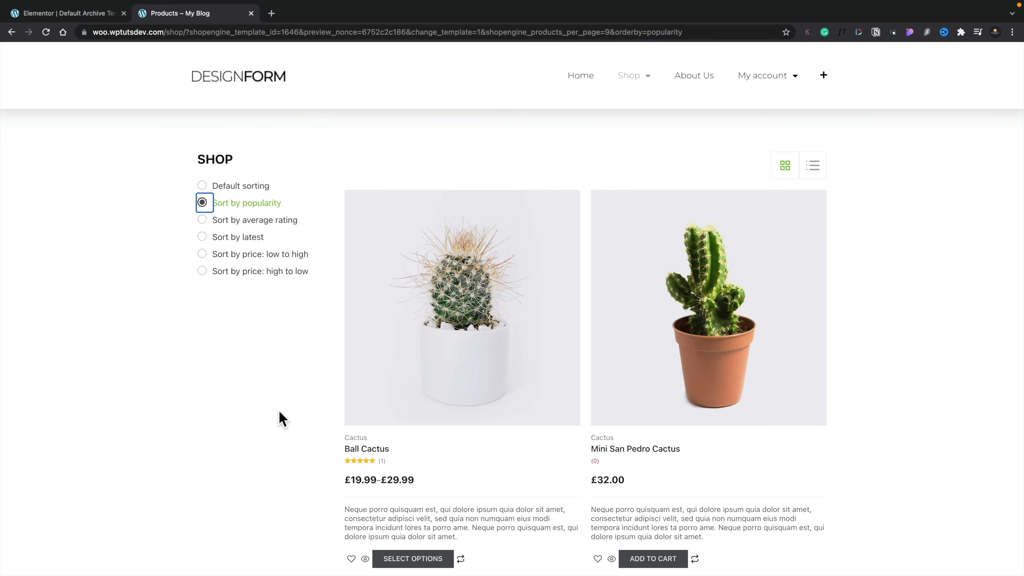
{"action": "key", "text": "ctrl+w"}
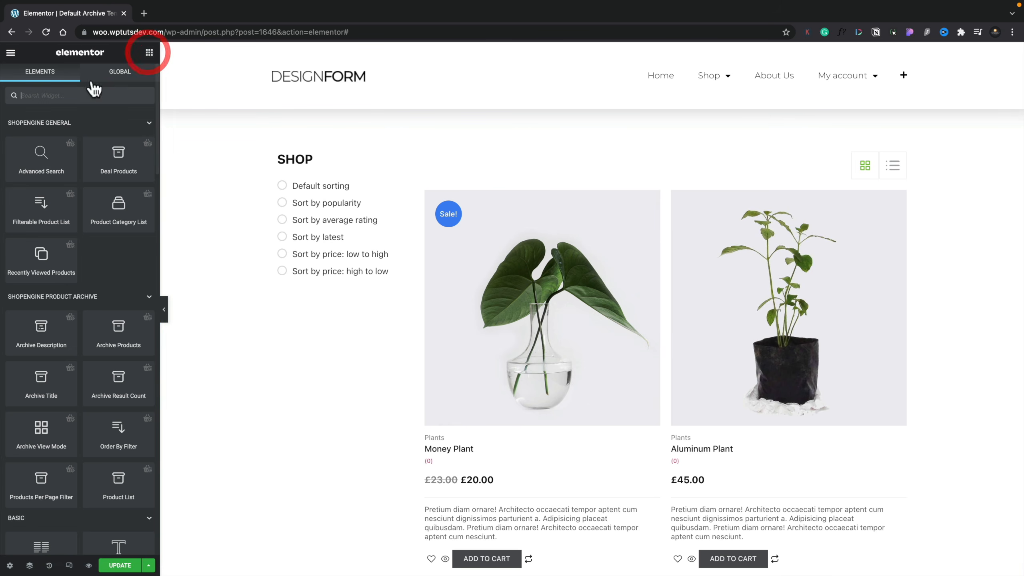
Step: Add an Inner Section above the view mode widget and move that widget into the section's second column
{"action": "type", "text": "inn"}
{"action": "left_click_drag", "start_coordinate": [41, 131], "coordinate": [590, 168]}
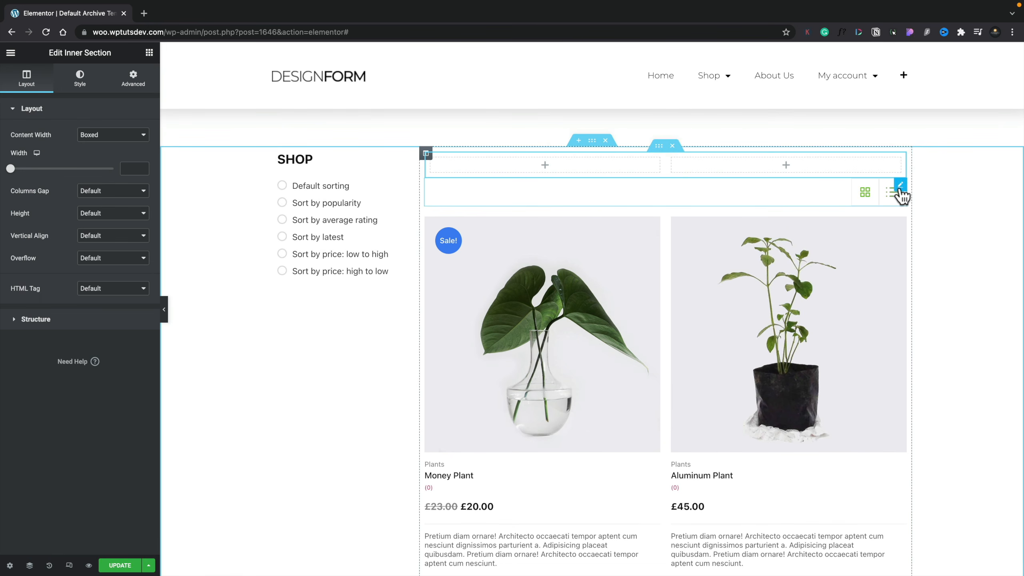
{"action": "left_click_drag", "start_coordinate": [900, 185], "coordinate": [850, 170]}
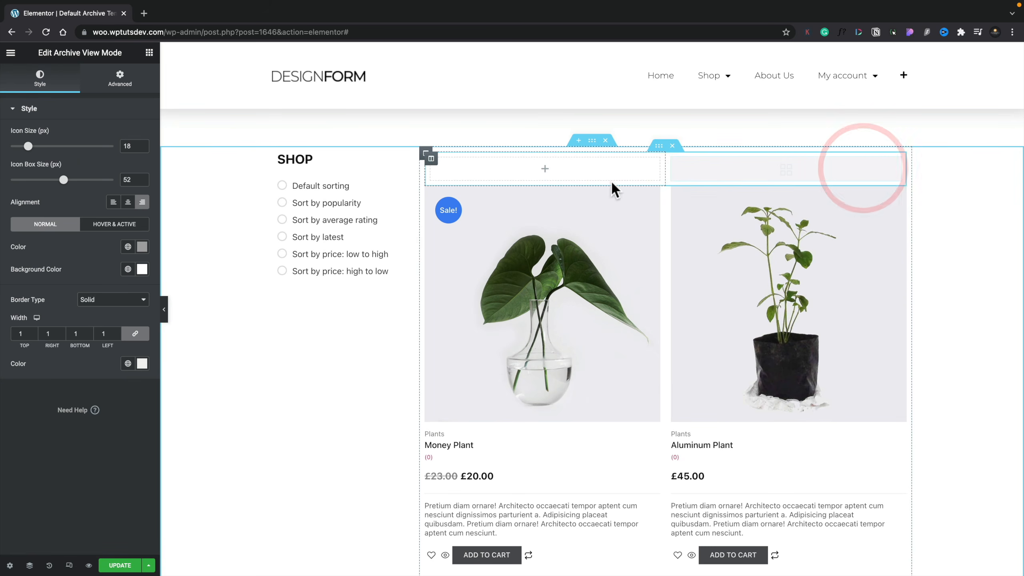
Step: Add an Archive Result Count widget to the inner section's empty first column and update the template
{"action": "left_click", "coordinate": [149, 52]}
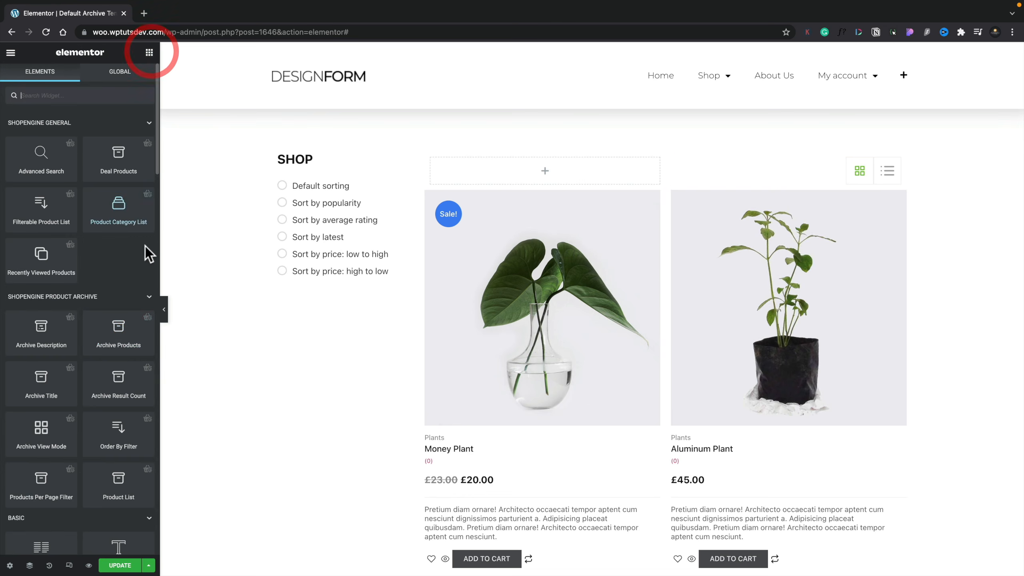
{"action": "left_click_drag", "start_coordinate": [106, 386], "coordinate": [579, 175]}
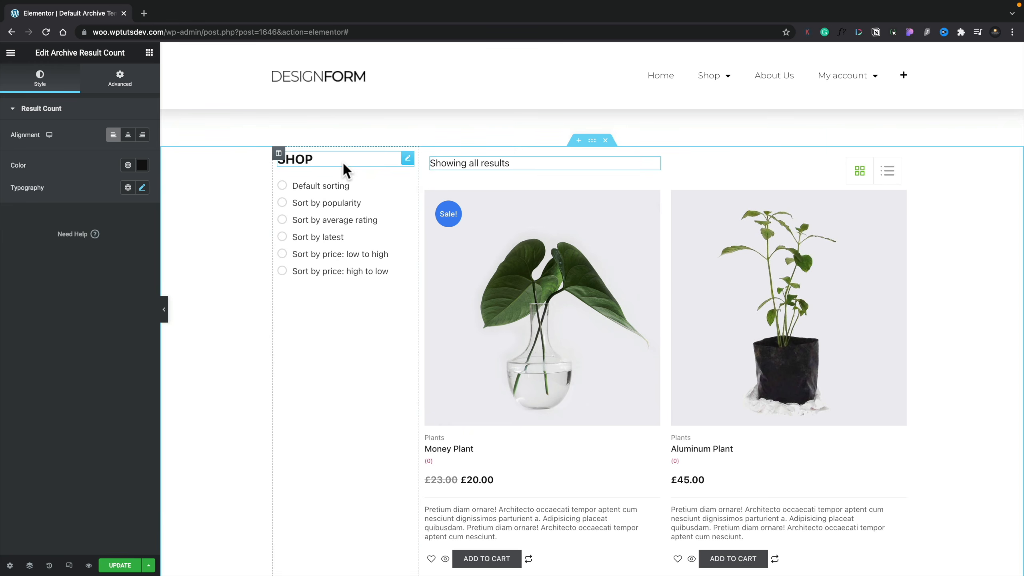
{"action": "left_click", "coordinate": [111, 566]}
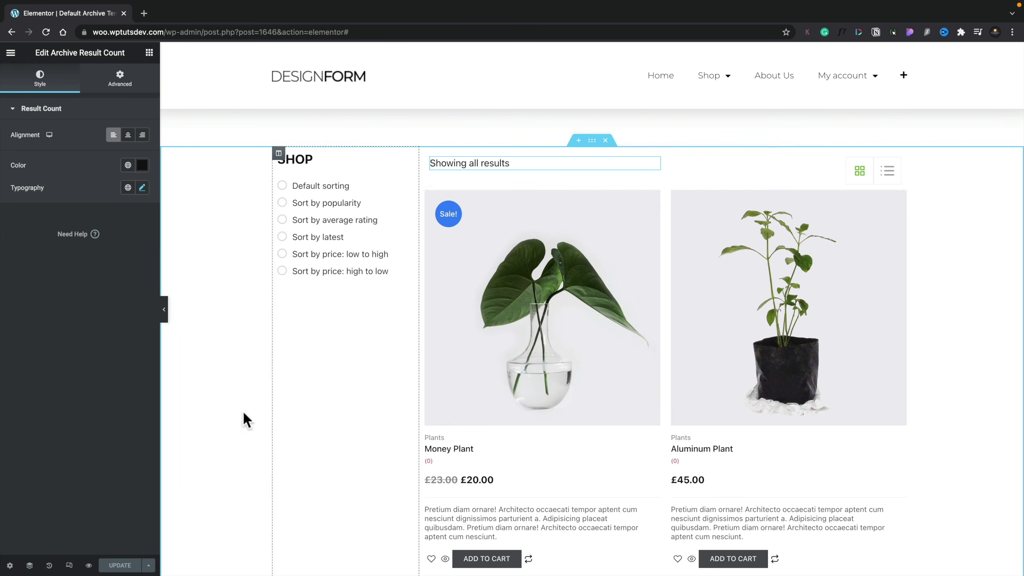
Step: Preview the updated archive page and test the per-page filter with 4 products per page
{"action": "left_click", "coordinate": [88, 566]}
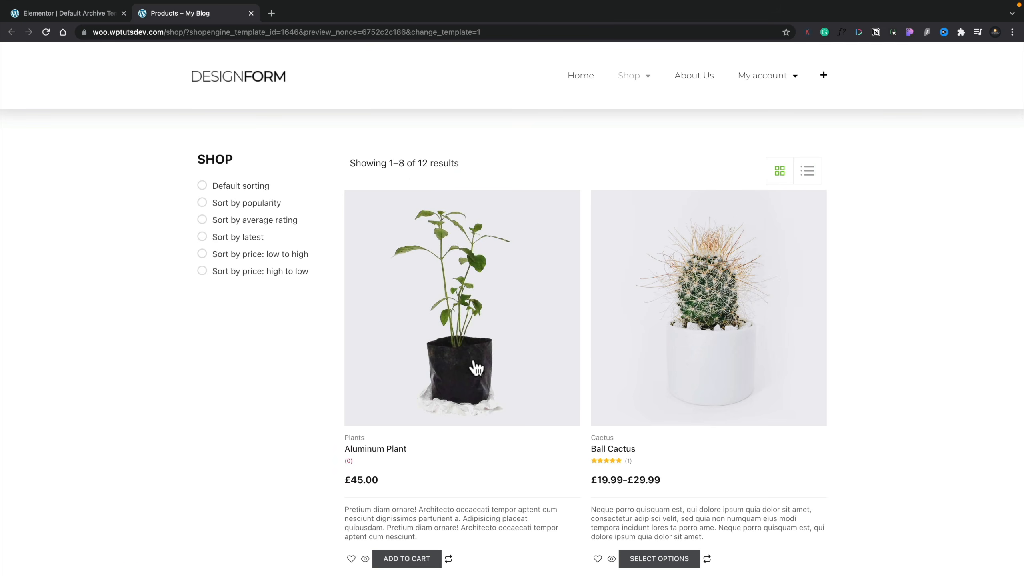
{"action": "scroll", "coordinate": [470, 366], "scroll_direction": "down", "scroll_amount": 10}
{"action": "scroll", "coordinate": [474, 366], "scroll_direction": "down", "scroll_amount": 14}
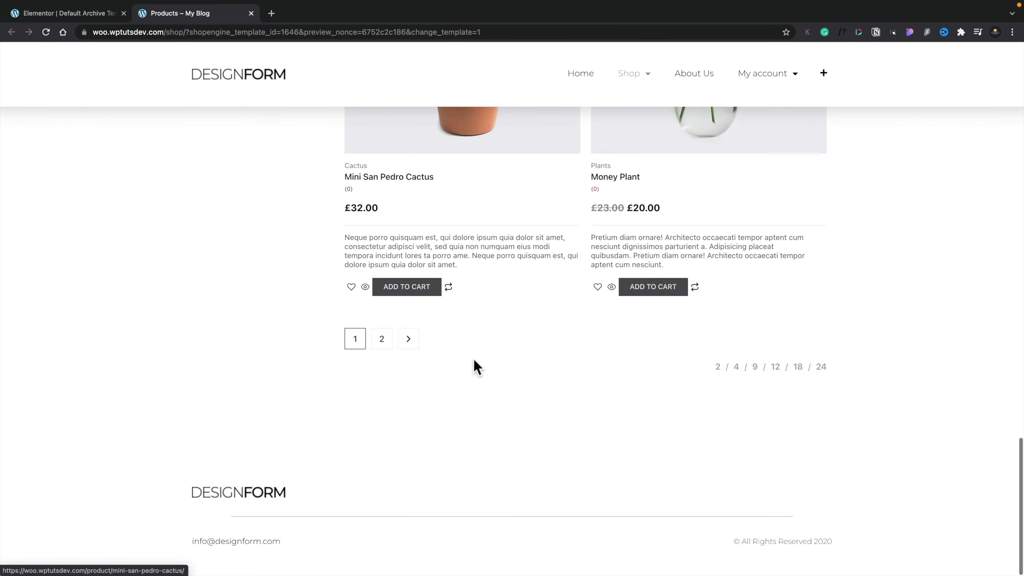
{"action": "left_click", "coordinate": [735, 370]}
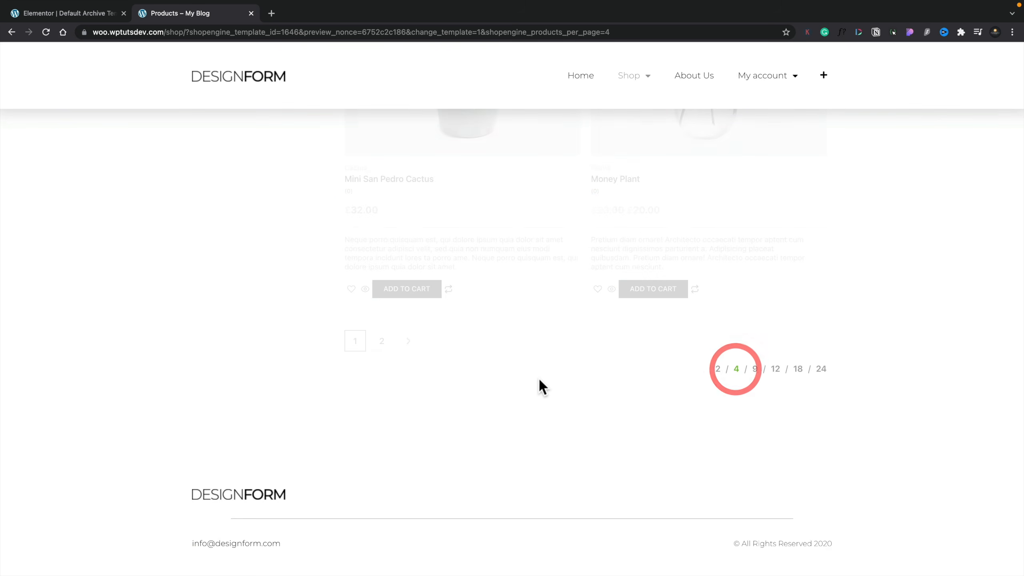